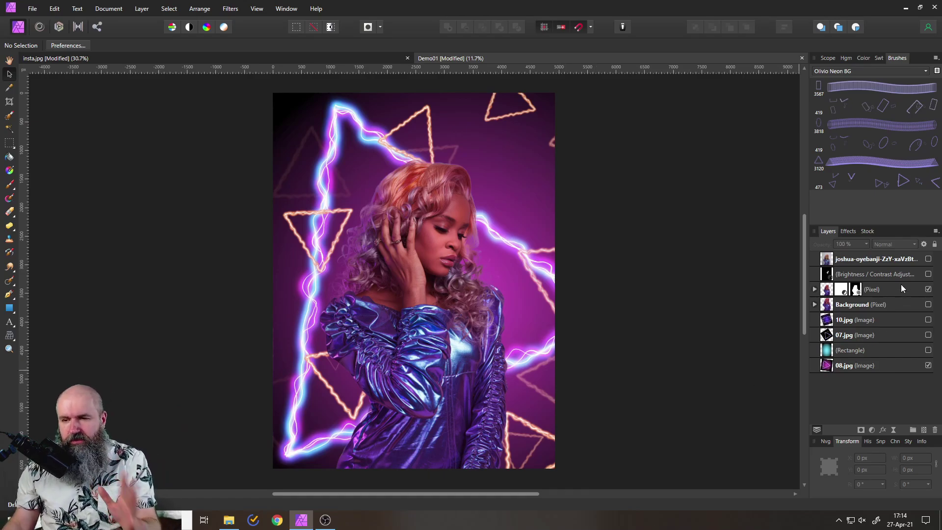
- Show the original photo layer over the composite for comparison and hide it again
click(928, 258)
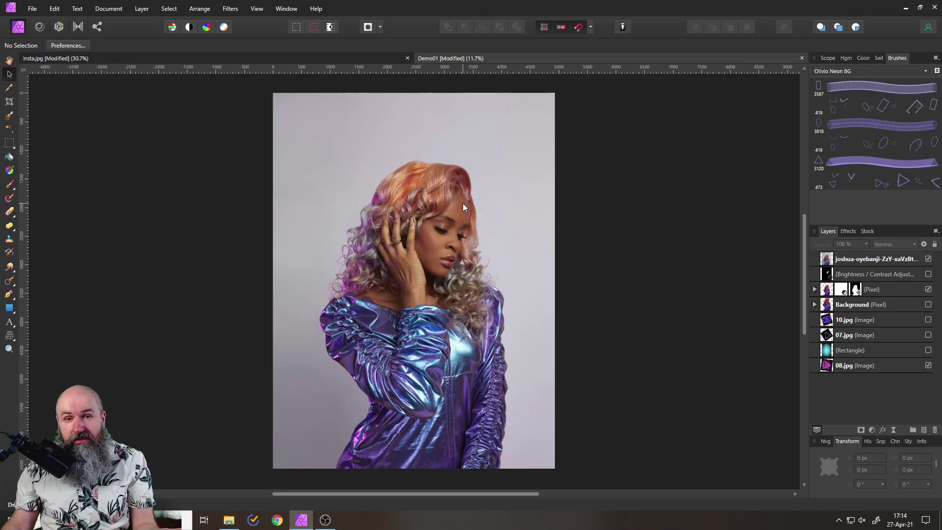
click(9, 115)
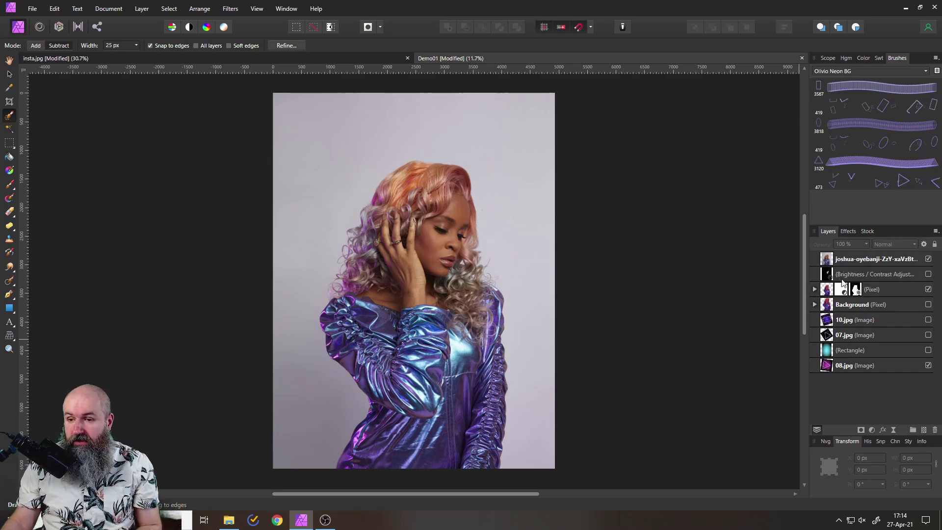
click(929, 258)
- Inspect the cut-out's hair edges closely, first with the 08.jpg background hidden and again with it shown
click(929, 366)
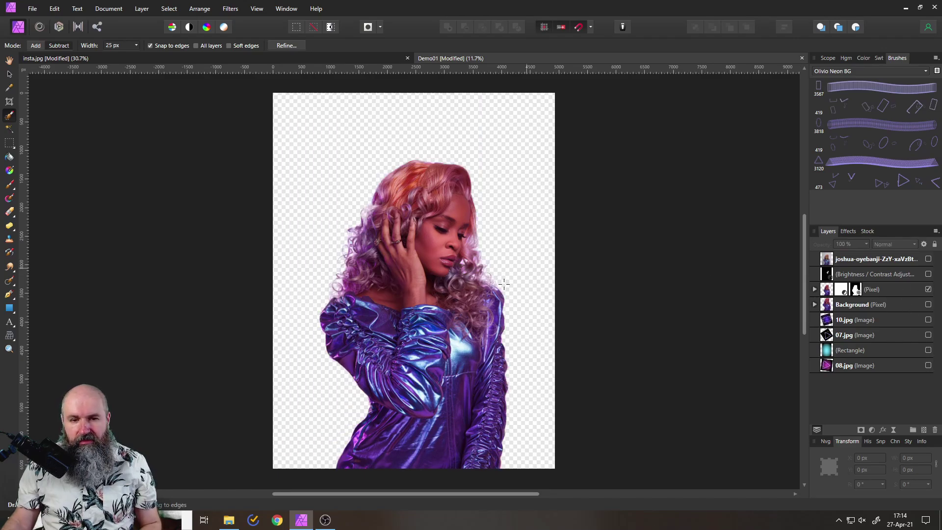
scroll(446, 292, up, 3)
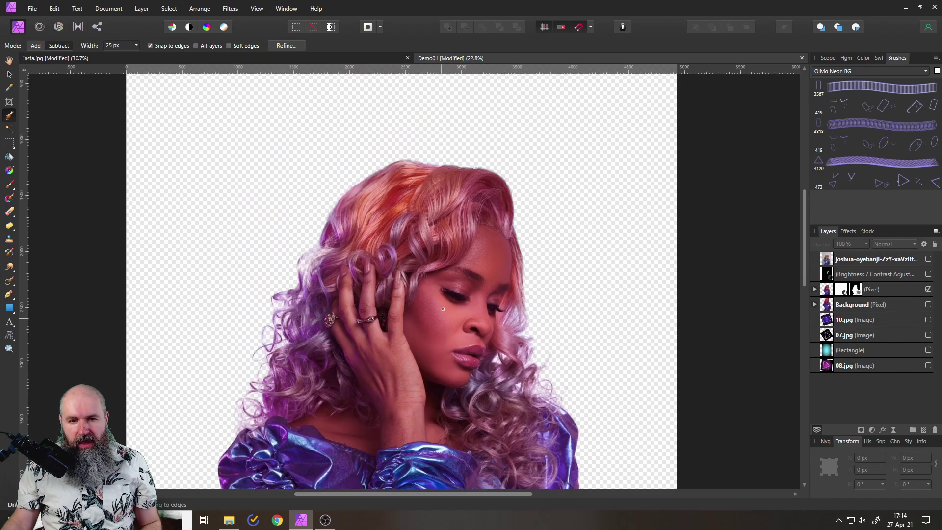
drag(562, 317, 576, 217)
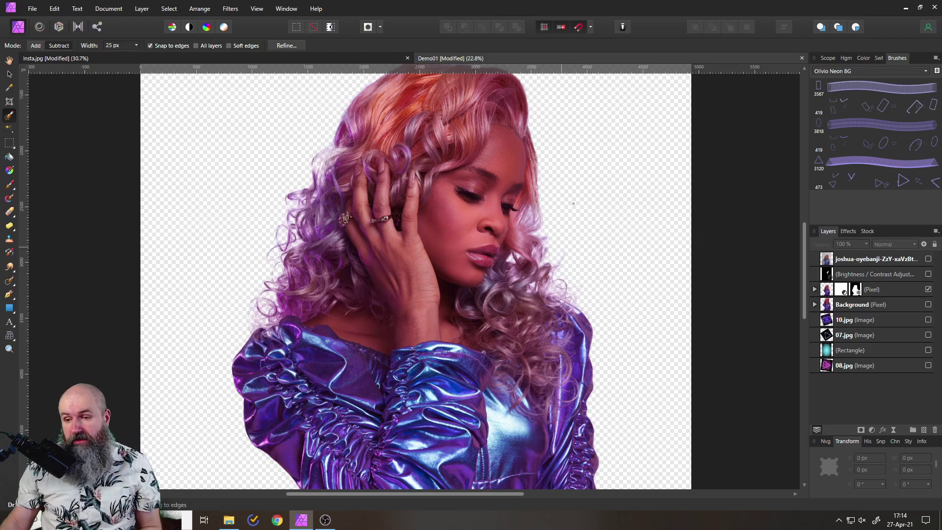
click(928, 365)
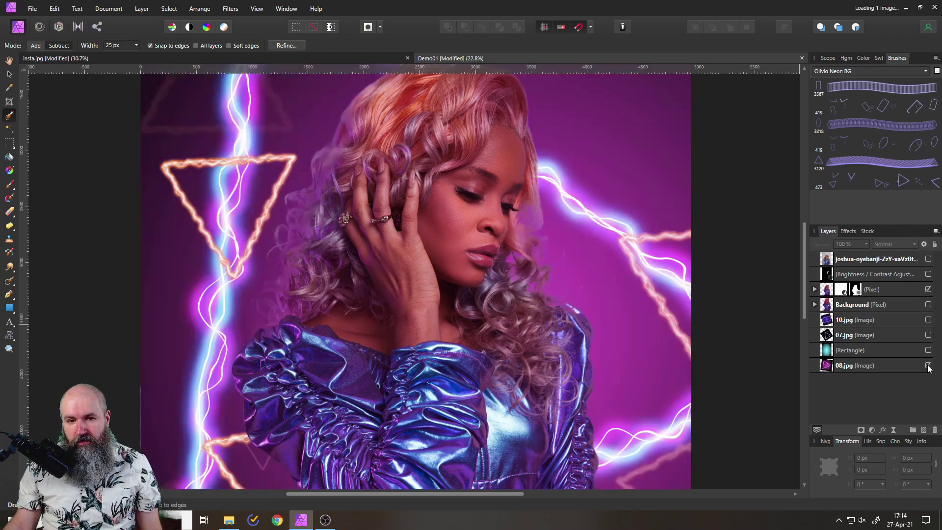
scroll(626, 303, down, 3)
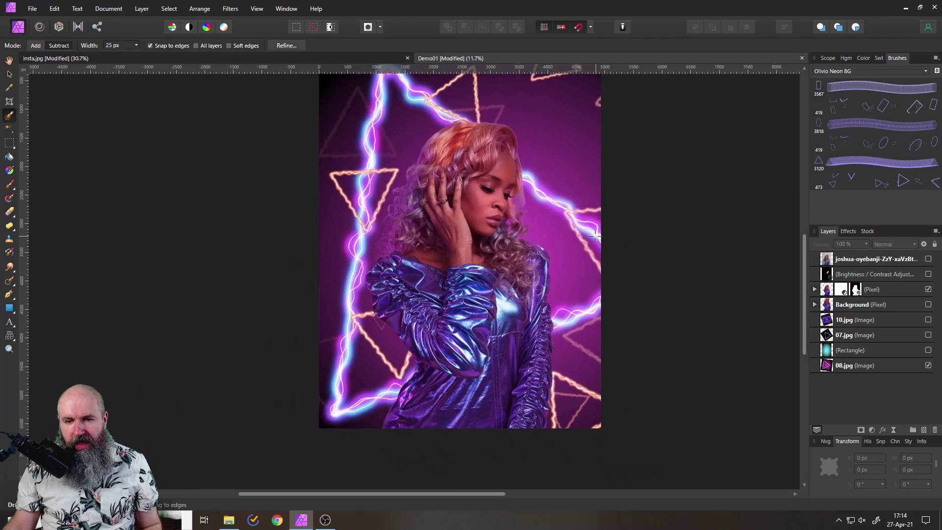
- Preview the 10.jpg background in place of 08.jpg, leaving both layers hidden
click(928, 365)
click(927, 319)
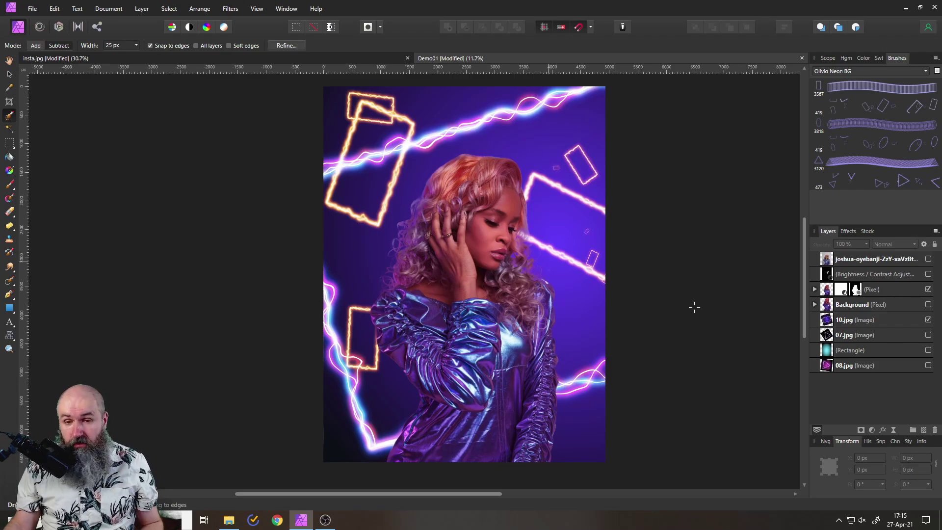
click(927, 319)
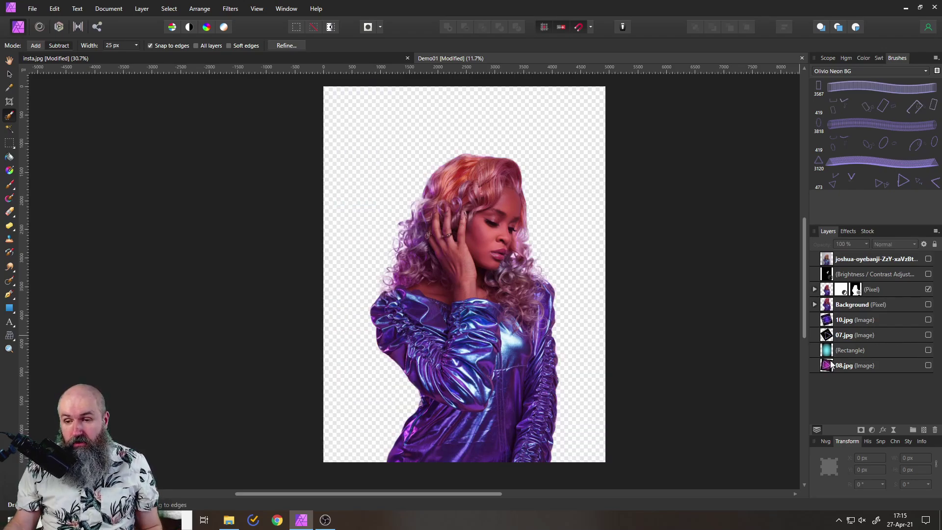
- Place 04.jpg from the Lines folder of the Neon BG PRO Pack directly above the 08.jpg layer
click(834, 365)
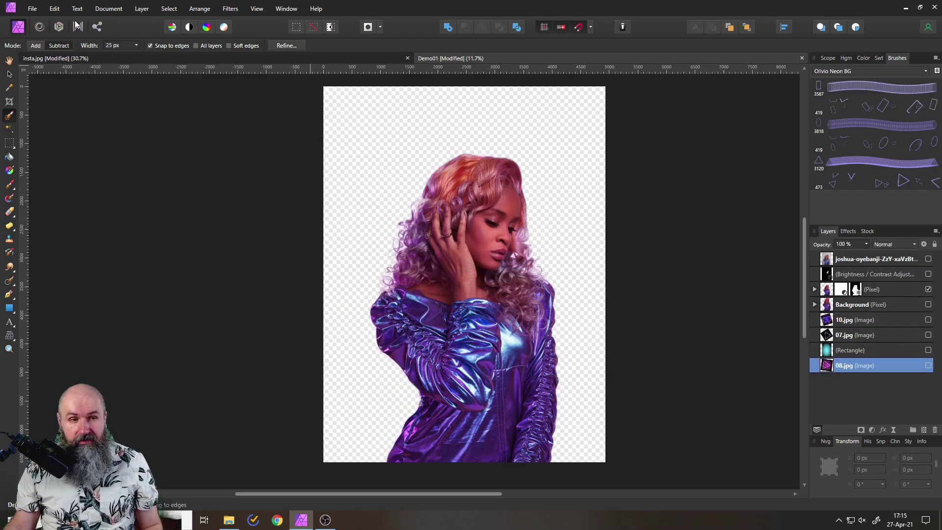
click(32, 12)
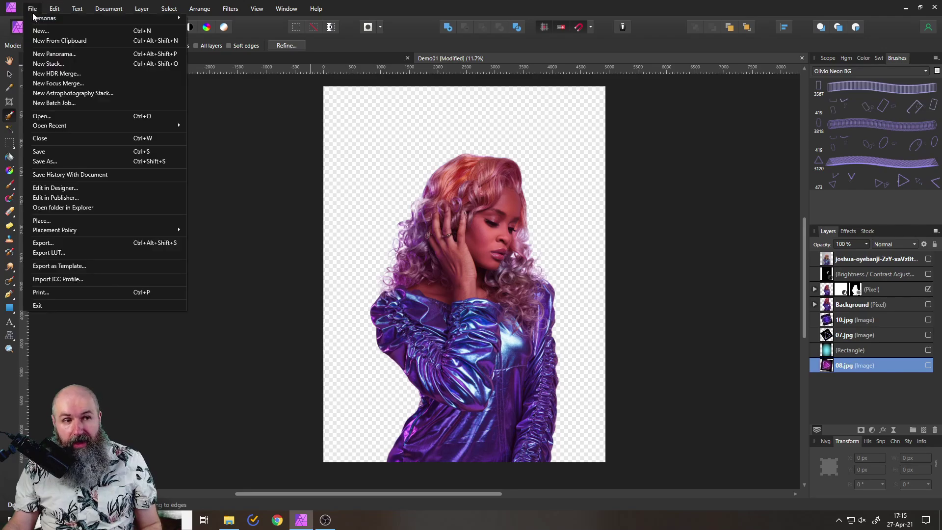
click(46, 217)
click(305, 97)
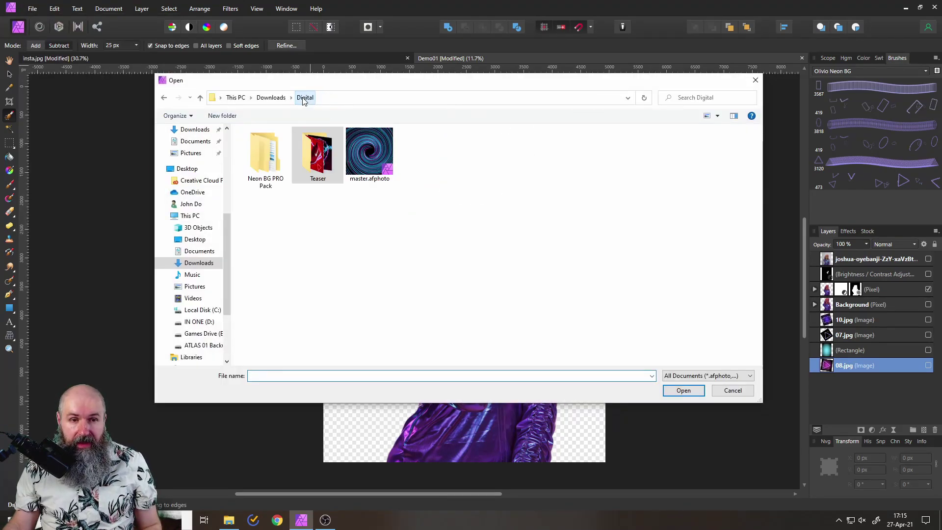
double_click(268, 157)
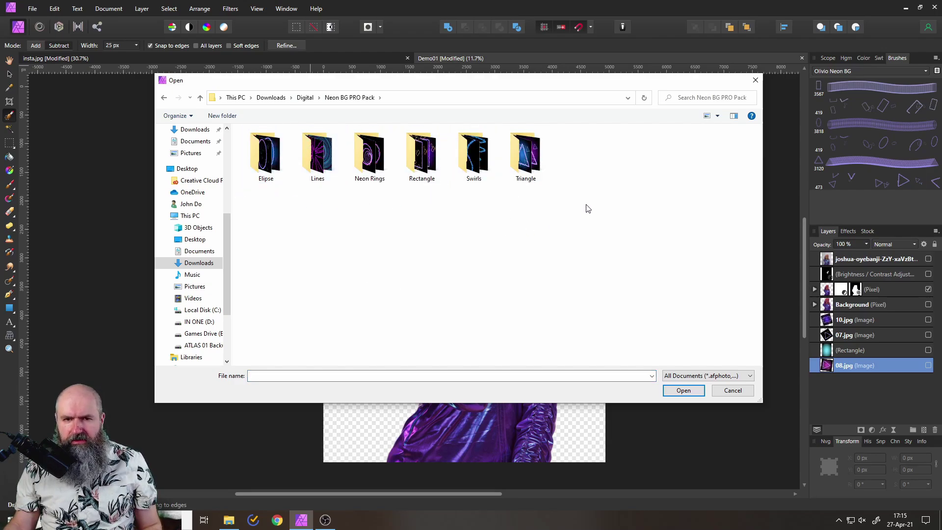
double_click(319, 164)
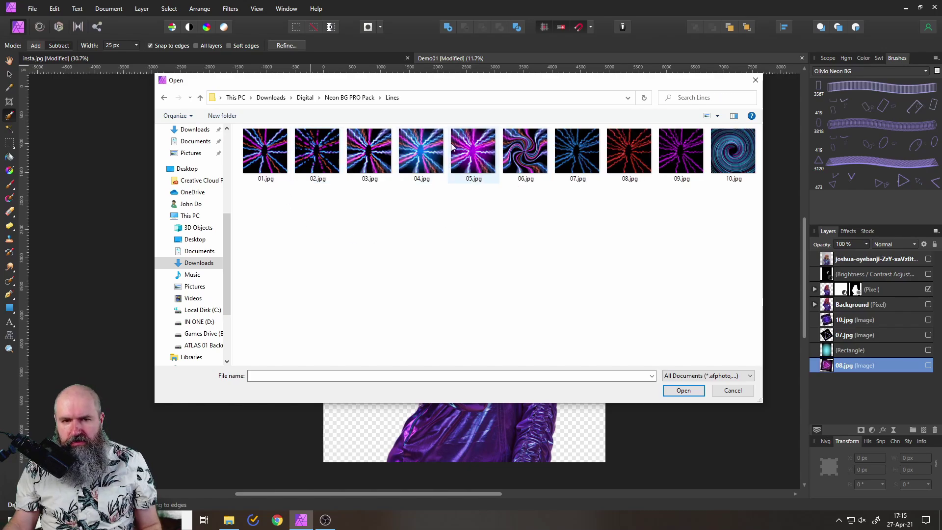
double_click(422, 150)
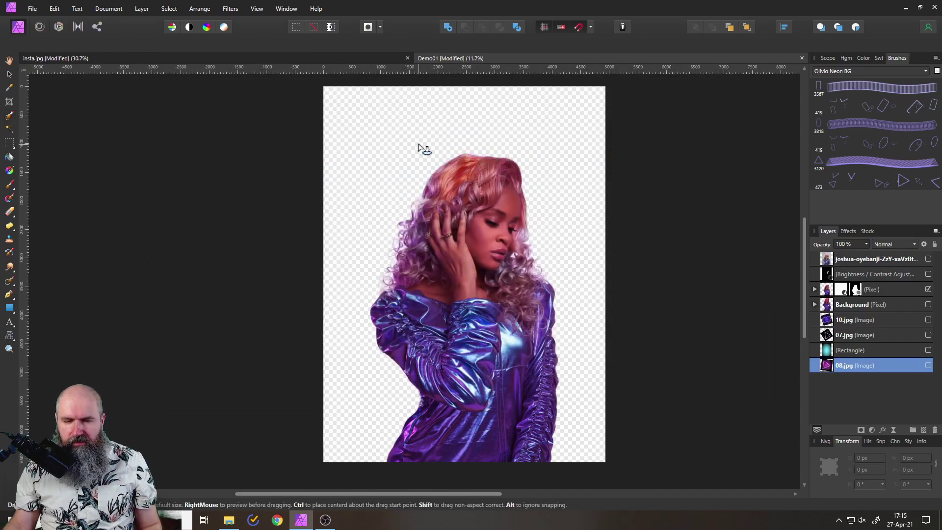
click(399, 161)
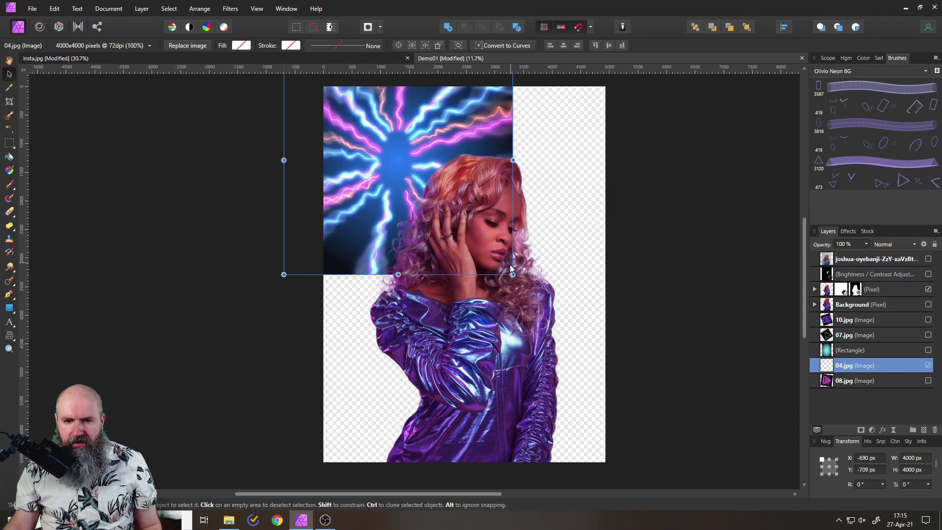
- Enlarge the 04.jpg background to about 10183 px square, centre its rays behind the model and rotate it to about -1.6°
drag(512, 274, 746, 423)
drag(690, 366, 655, 366)
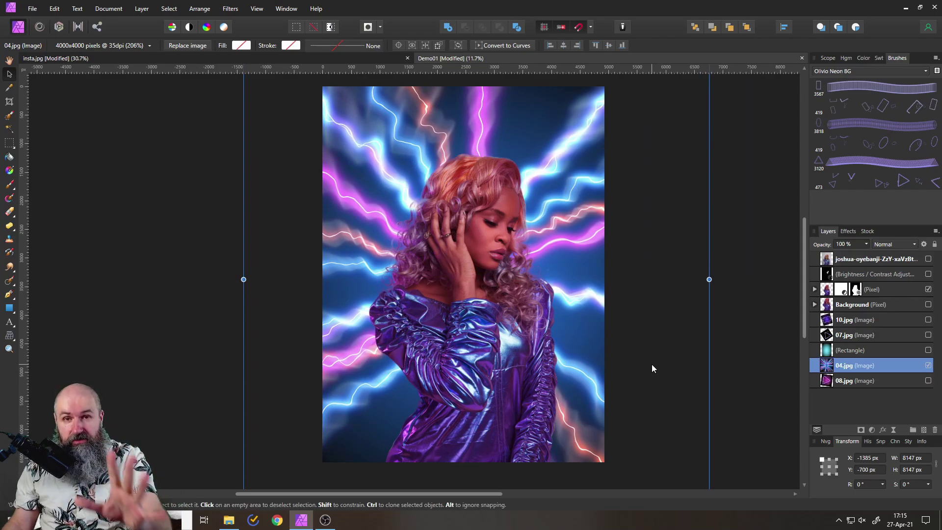
mouse_move(555, 224)
mouse_down()
mouse_move(550, 204)
mouse_move(549, 237)
mouse_move(546, 228)
mouse_up()
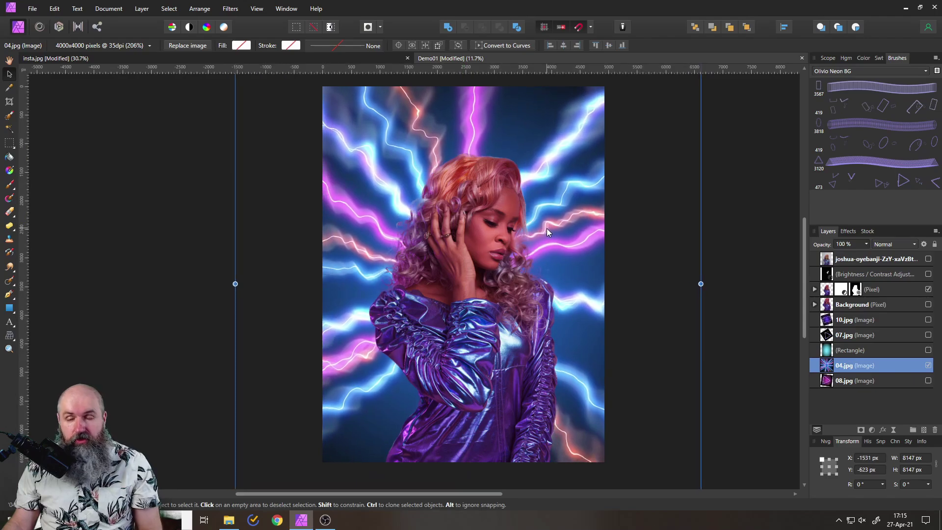
scroll(534, 252, down, 2)
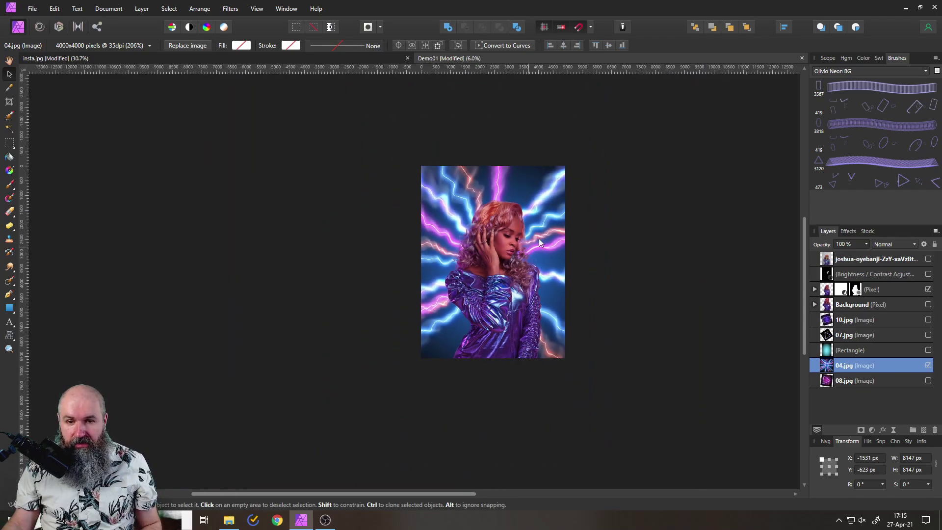
drag(615, 147, 624, 166)
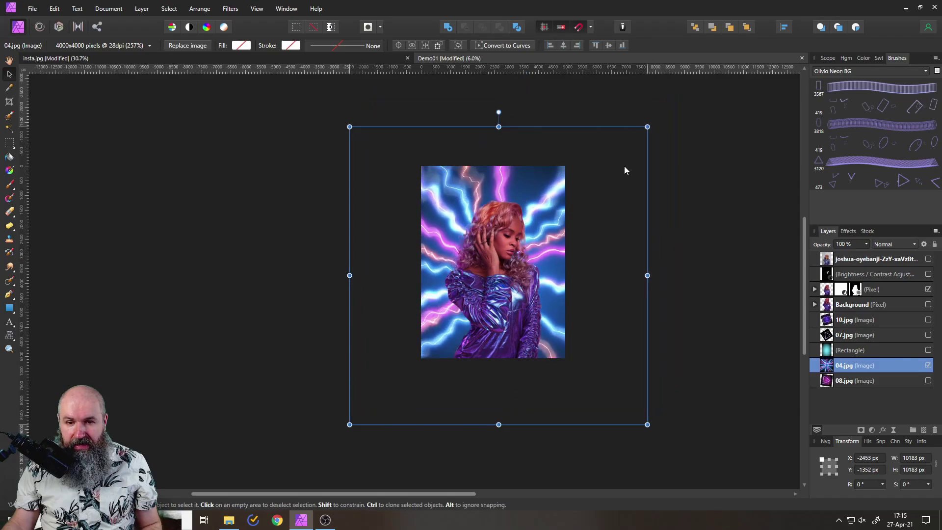
mouse_move(498, 112)
mouse_down()
mouse_move(626, 193)
mouse_move(502, 101)
mouse_move(503, 118)
mouse_up()
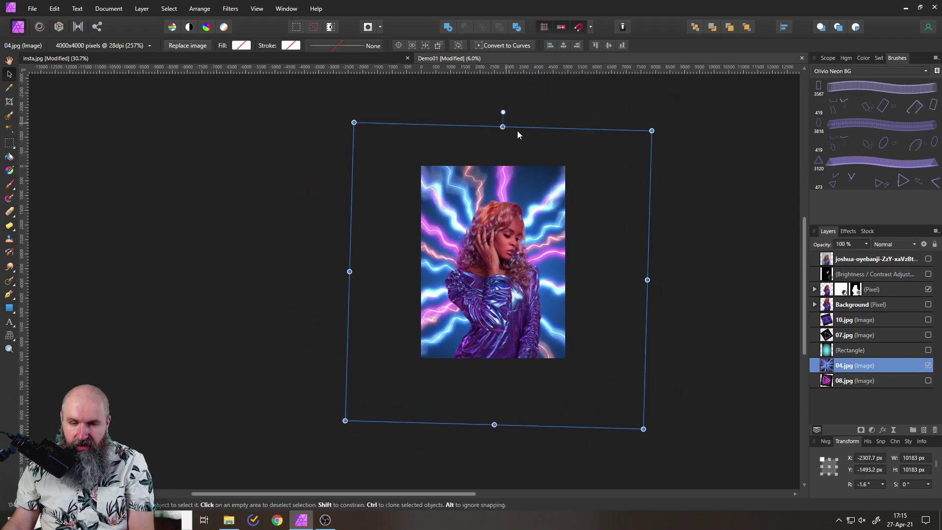
- Delete the 04.jpg layer and place 06.jpg from the Lines folder at the canvas centre instead
key(Delete)
click(30, 10)
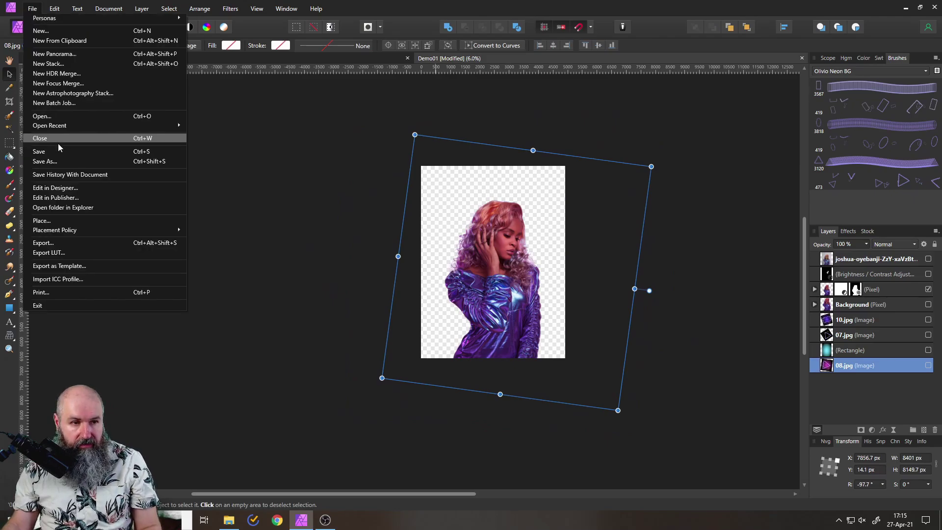
click(65, 222)
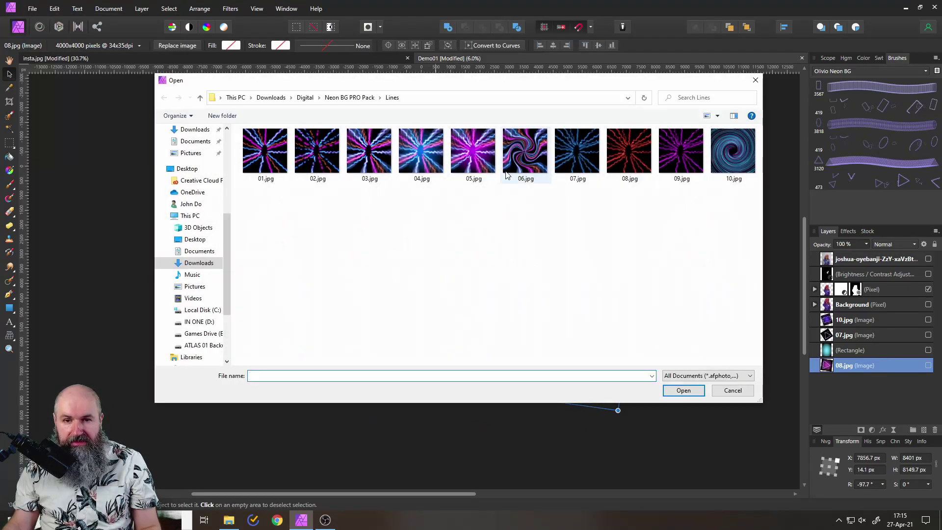
double_click(529, 157)
click(491, 268)
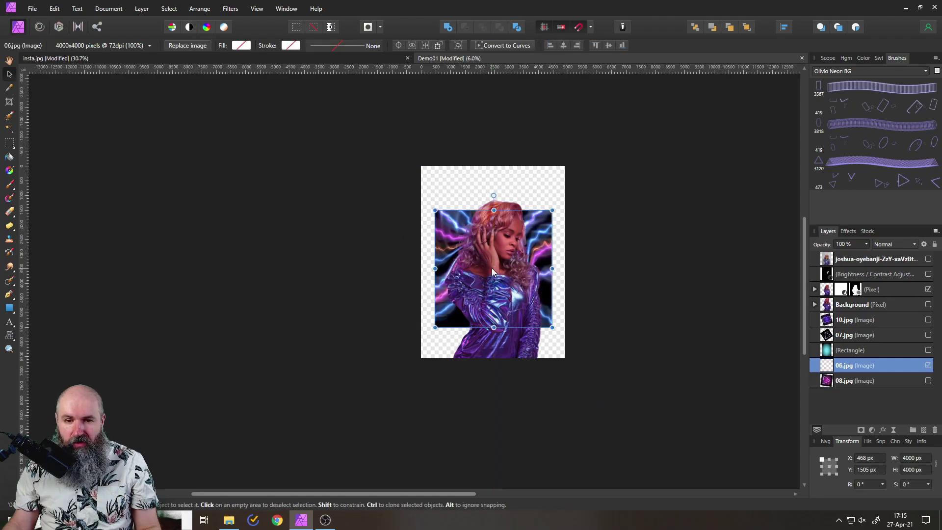
- Scale the 06.jpg background to about 11172 × 8828 px and rotate it to about -86.6° so it covers the canvas
drag(551, 209, 623, 140)
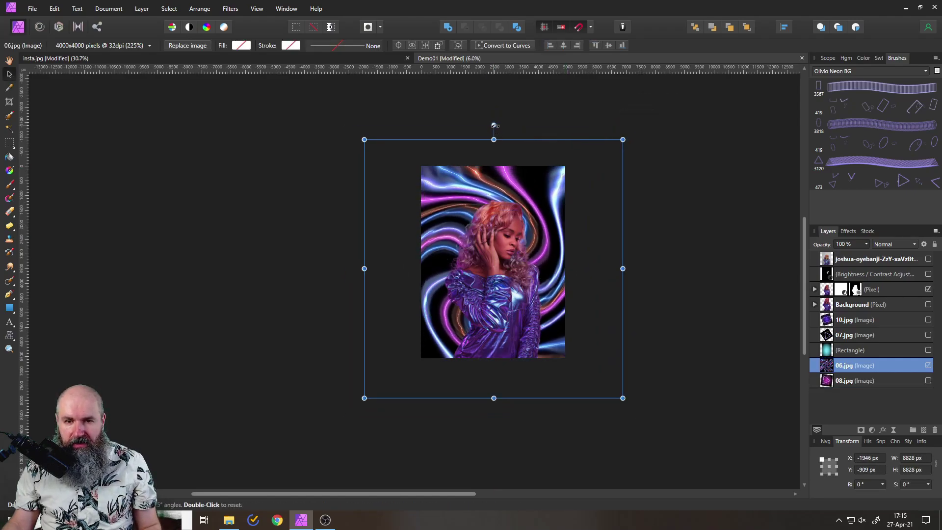
drag(494, 126, 594, 193)
drag(567, 246, 565, 198)
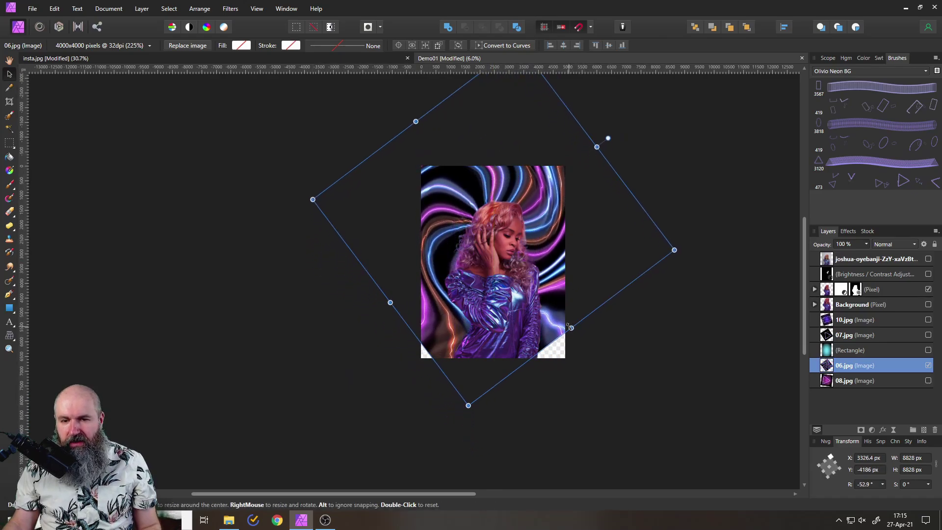
drag(608, 141, 633, 213)
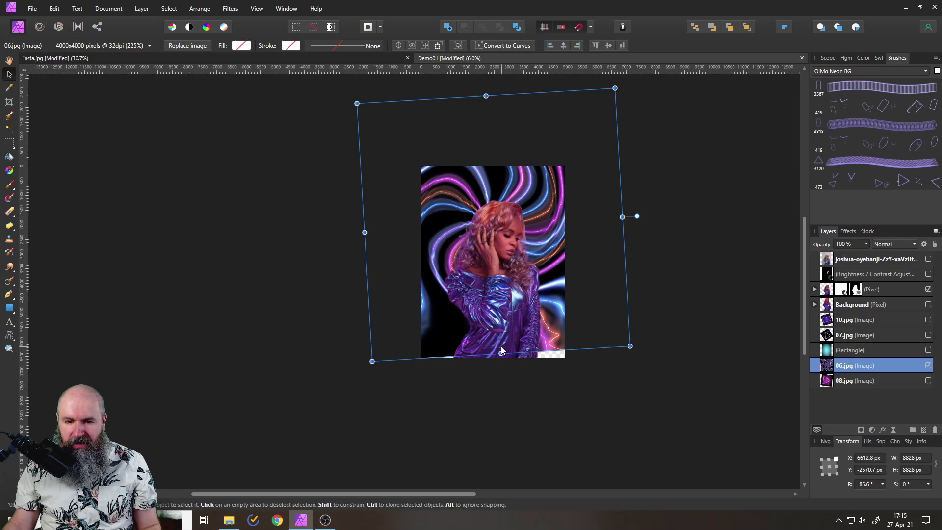
drag(503, 351, 505, 421)
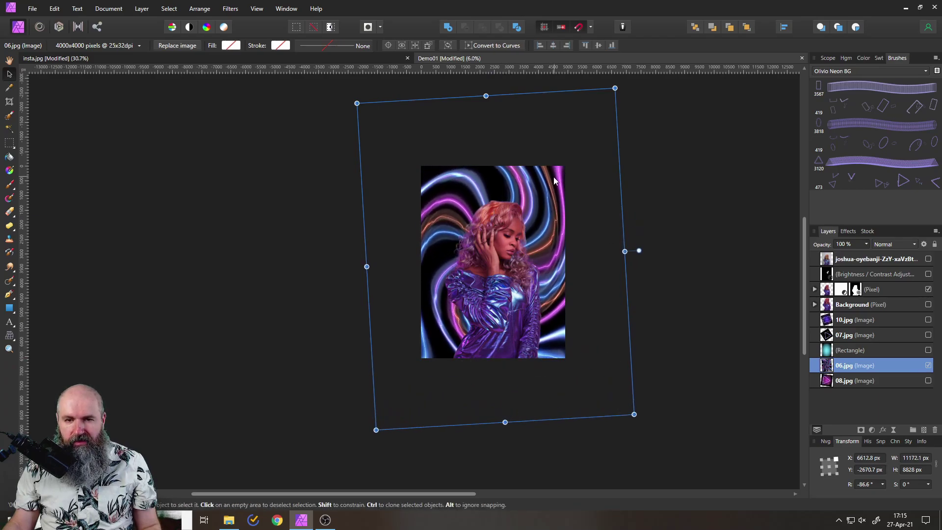
- Reposition the 06.jpg swirl behind the model's head and rotate it to about 88.3°
drag(637, 250, 355, 334)
scroll(479, 270, up, 2)
drag(515, 261, 514, 257)
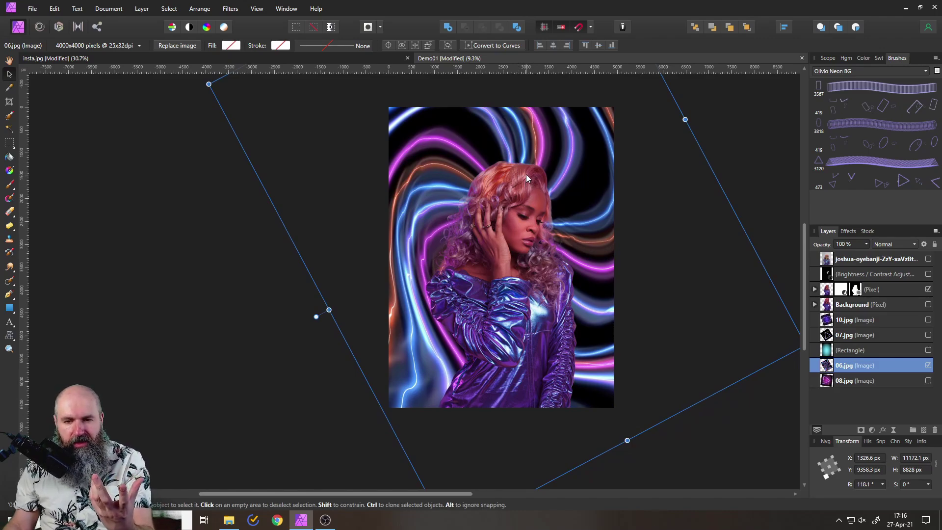
drag(526, 183, 526, 241)
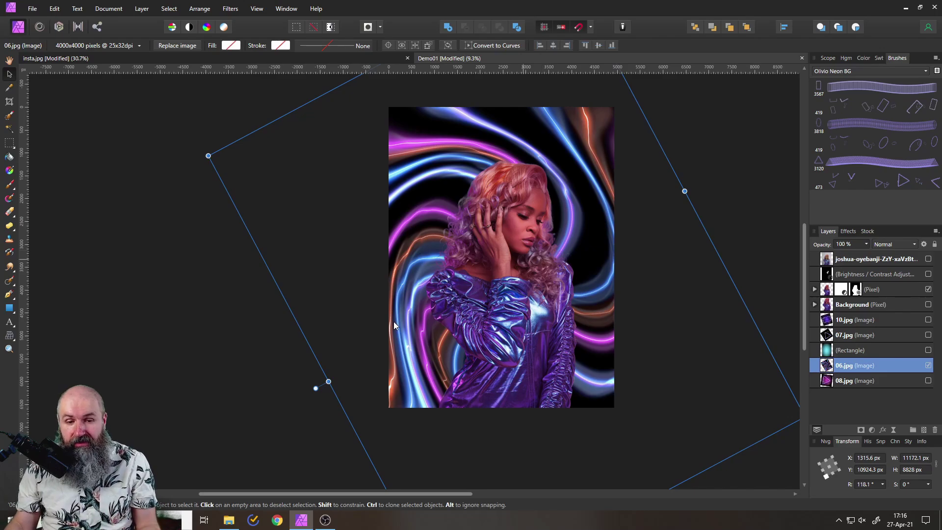
drag(319, 386, 305, 280)
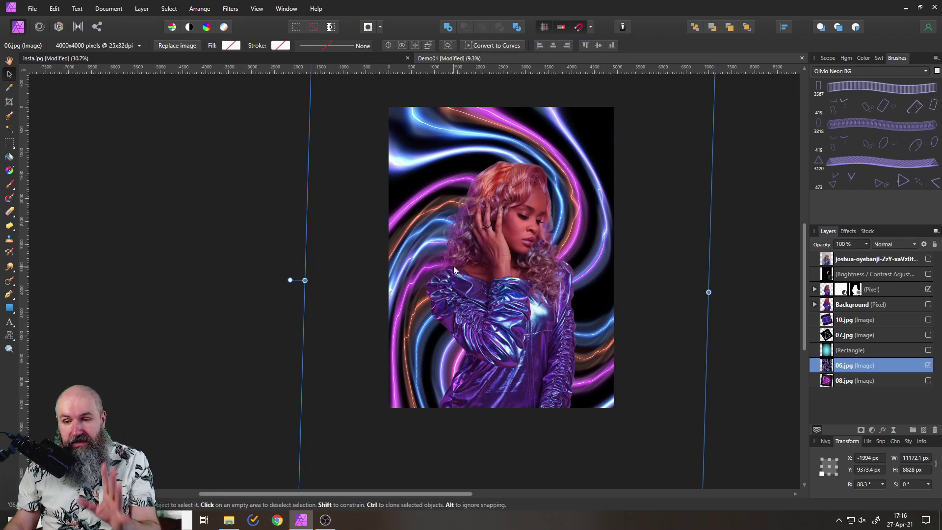
- Delete the 06.jpg layer and bring back the 08.jpg background, shifted slightly up and to the left behind the model
click(935, 428)
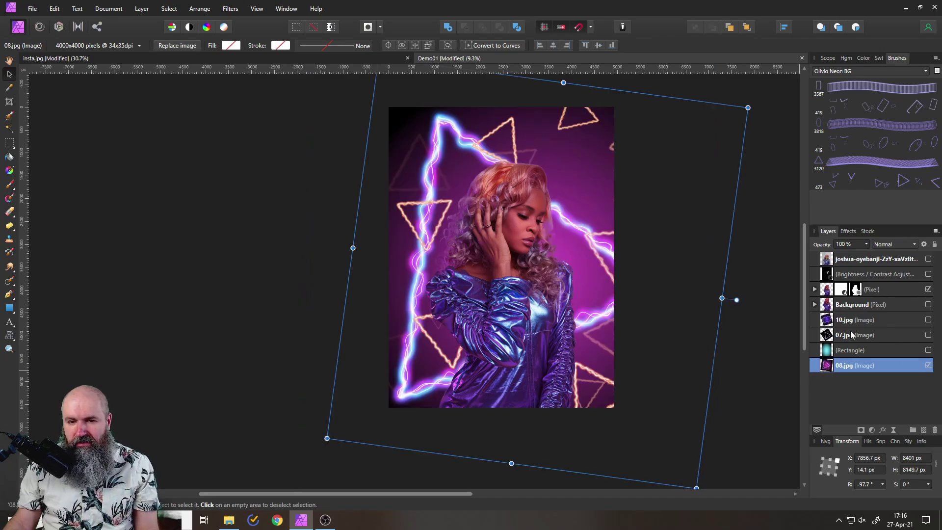
scroll(569, 254, up, 3)
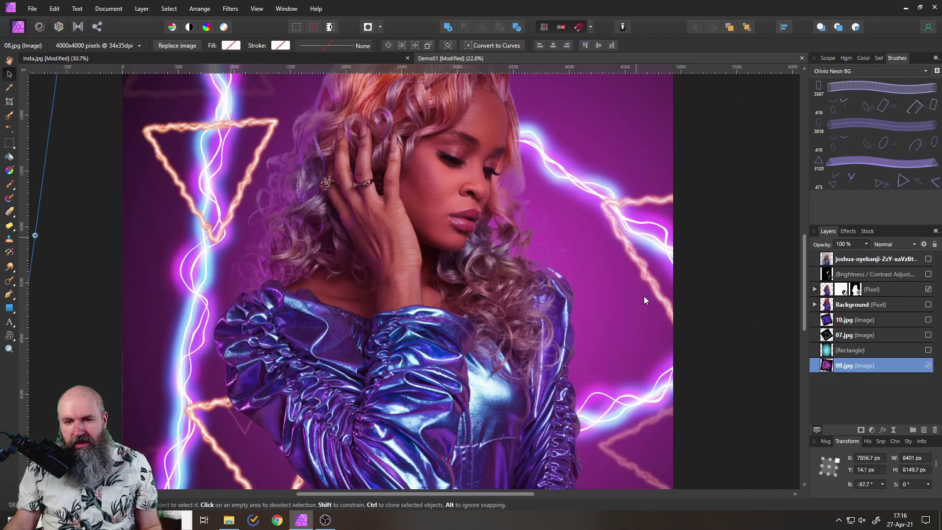
scroll(563, 283, down, 3)
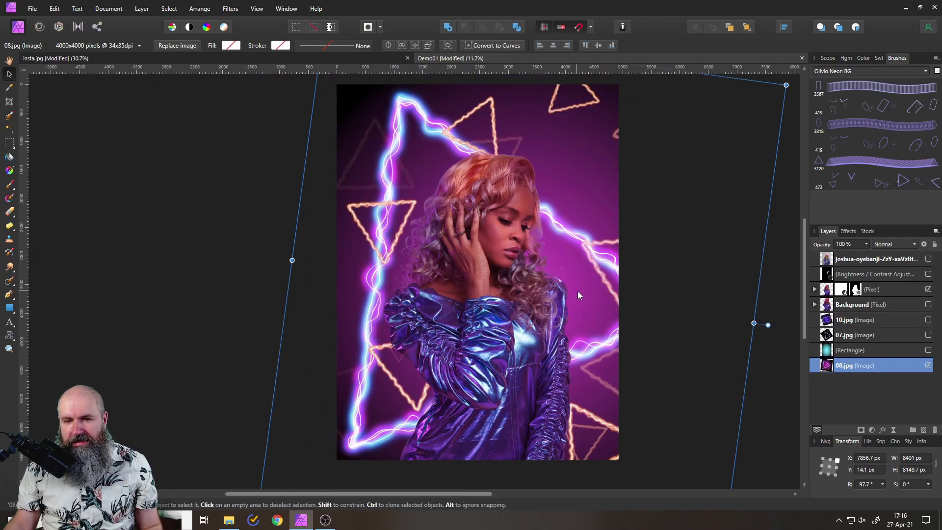
drag(578, 290, 558, 284)
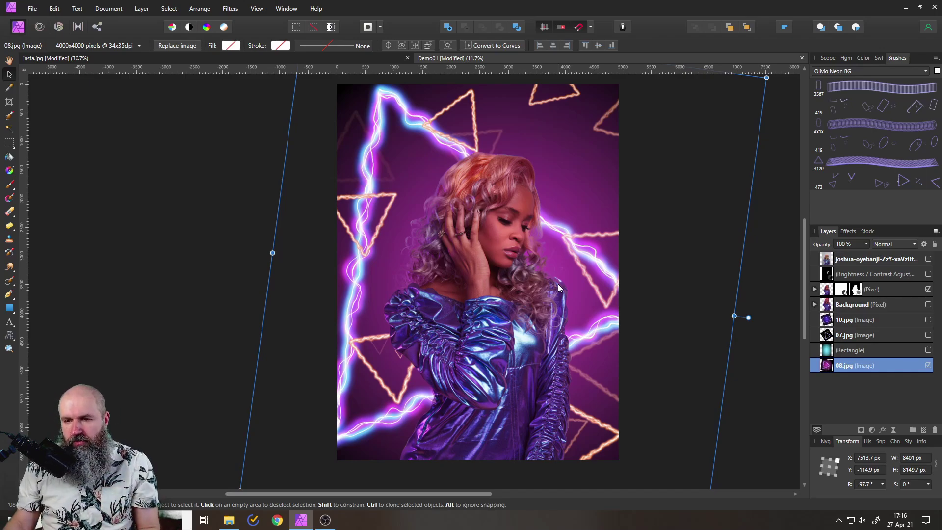
- Hide the 08.jpg background and draw a 4936 × 6582 px rectangle covering the whole canvas behind the model
click(928, 365)
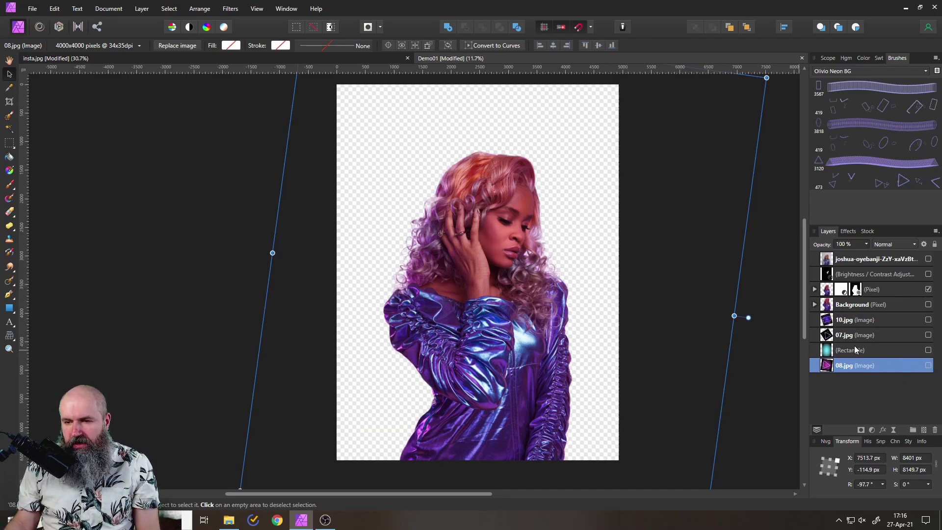
click(9, 308)
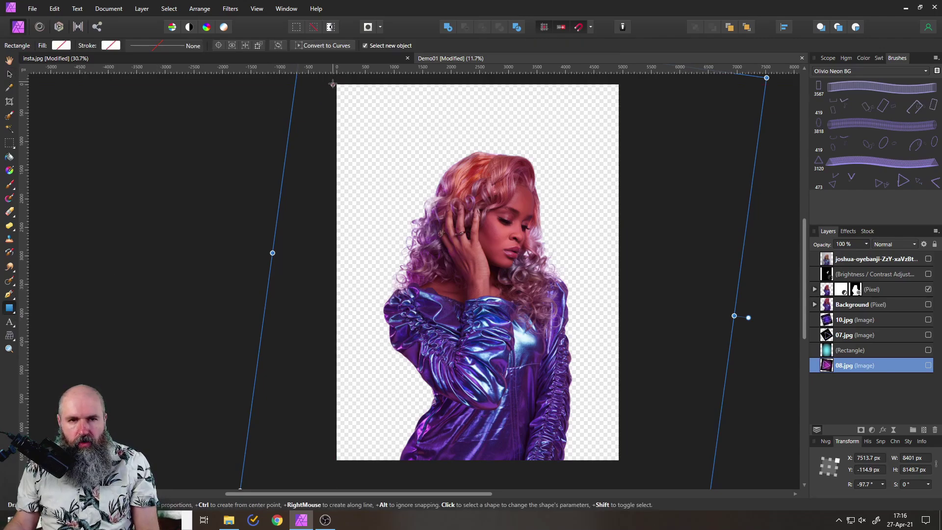
drag(335, 84, 619, 461)
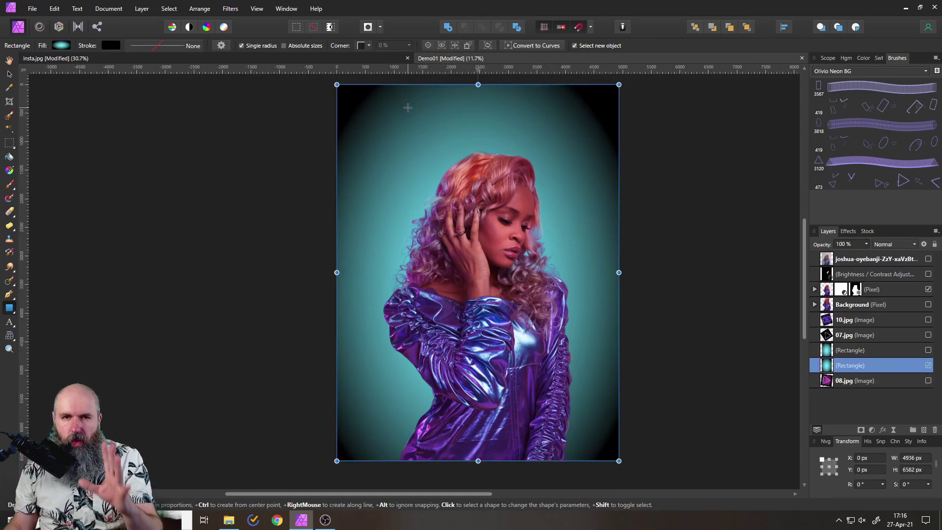
- Set the outer stop of the new rectangle's elliptical gradient to black with hue 228, saturation 100 and lightness 0
click(61, 46)
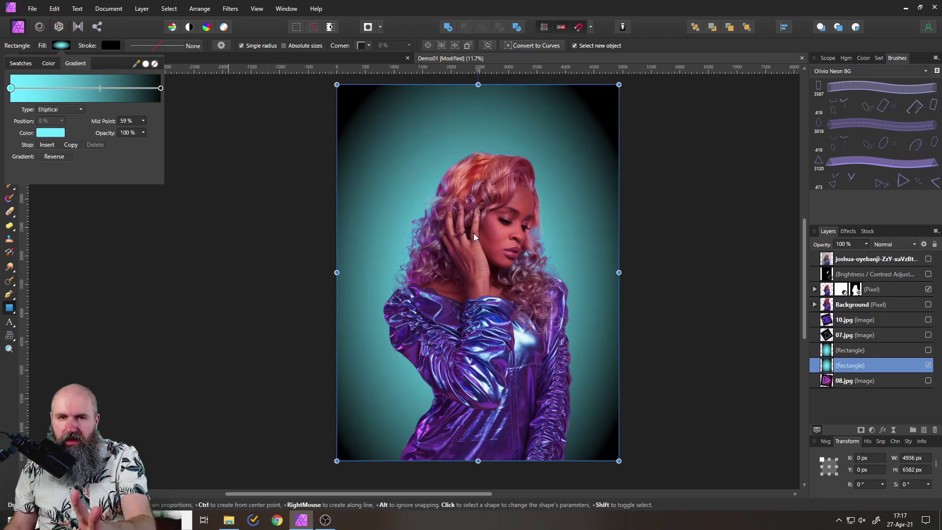
click(161, 89)
click(55, 132)
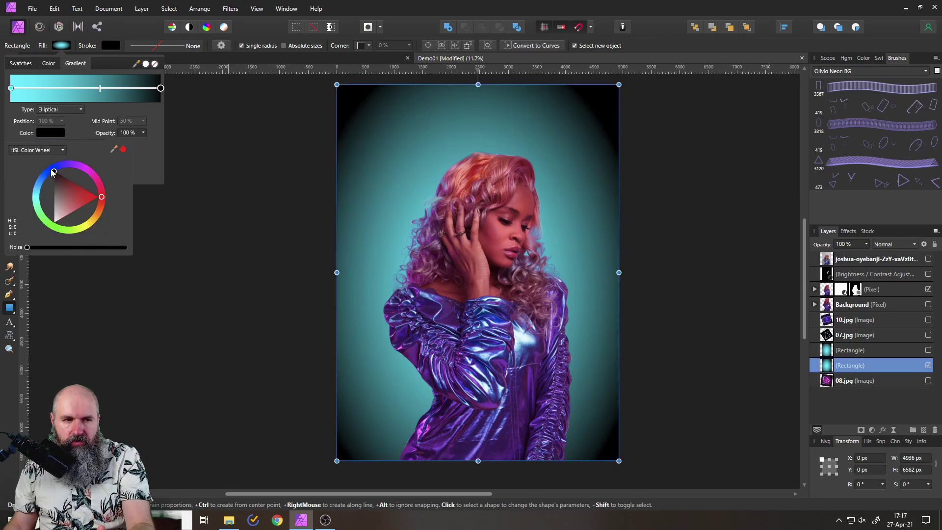
mouse_move(51, 170)
mouse_down()
mouse_move(34, 180)
mouse_move(96, 171)
mouse_move(111, 196)
mouse_move(104, 172)
mouse_move(39, 139)
mouse_move(128, 184)
mouse_move(59, 162)
mouse_move(45, 173)
mouse_move(70, 259)
mouse_up()
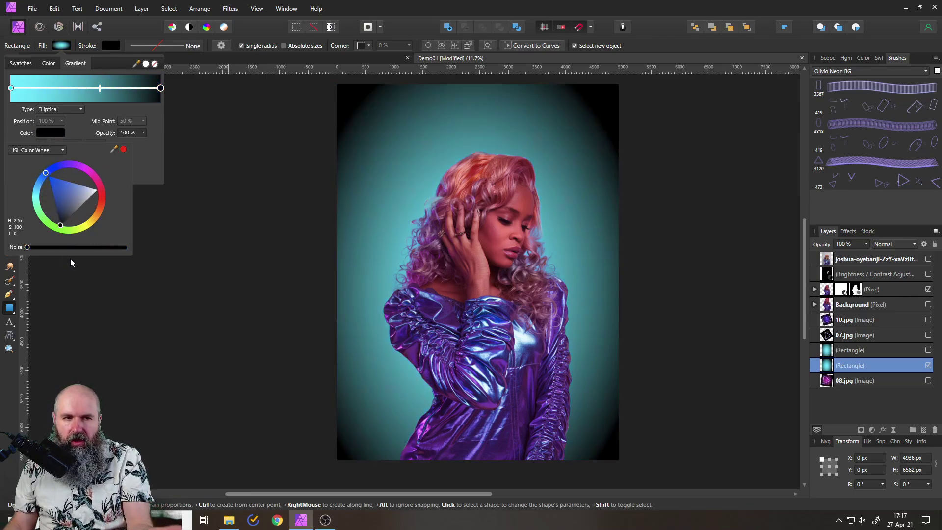
- Darken the centre stop of the rectangle's gradient to a muted teal with hue 189, saturation 83 and lightness 47
click(11, 89)
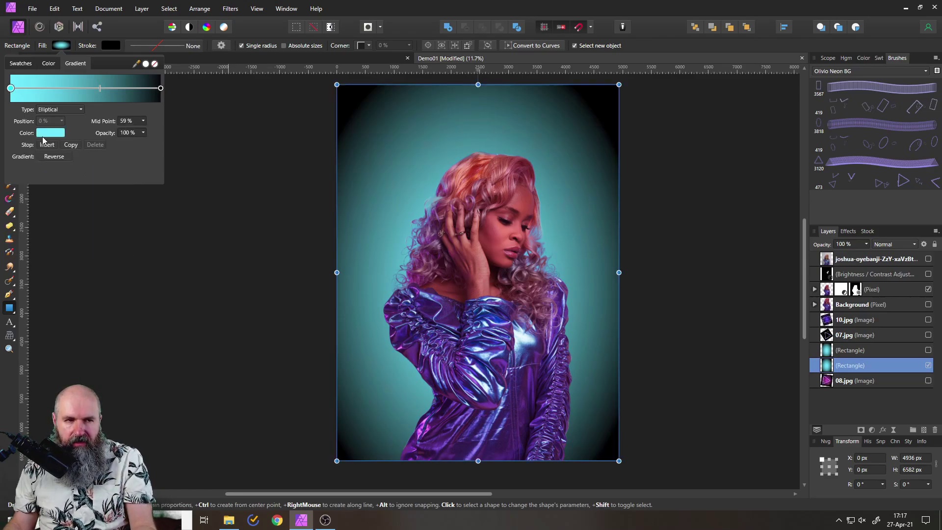
click(43, 135)
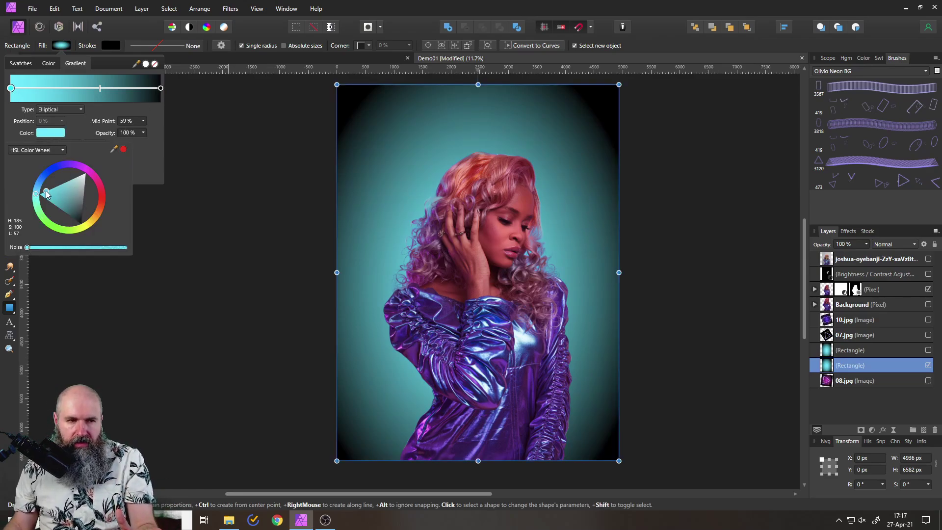
mouse_move(46, 190)
mouse_down()
mouse_move(62, 219)
mouse_move(45, 163)
mouse_move(67, 157)
mouse_move(37, 197)
mouse_move(44, 216)
mouse_move(35, 192)
mouse_move(49, 198)
mouse_up()
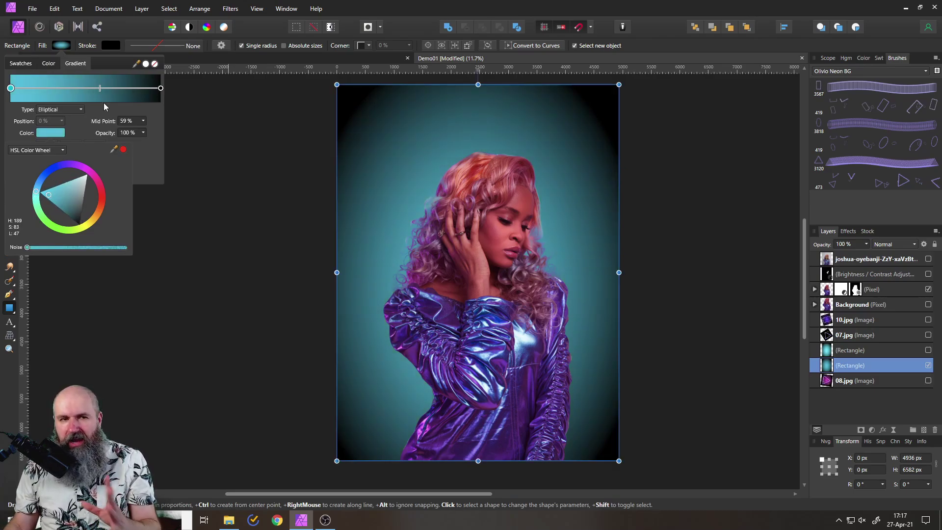
click(61, 45)
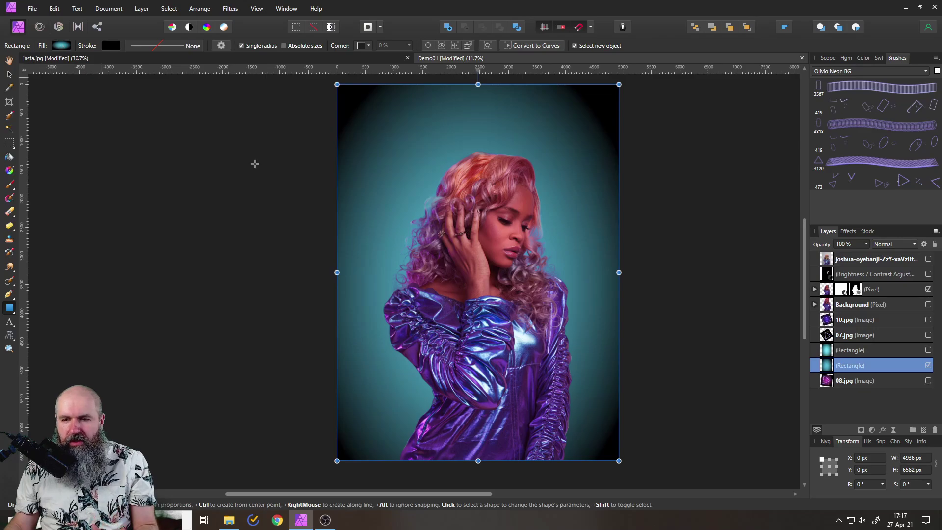
- Place 07.jpg from the Lines folder above the gradient rectangle and enlarge it to about 9398 × 9398 px to cover the canvas
click(33, 9)
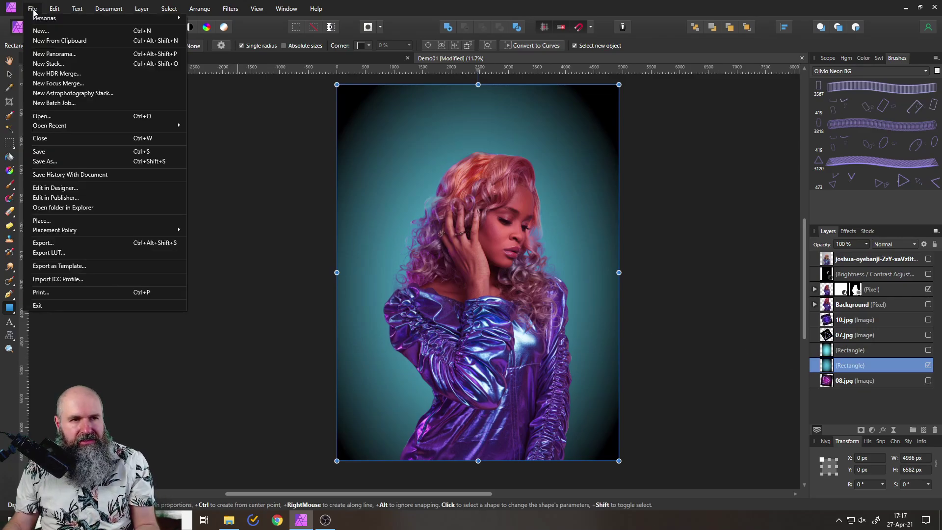
click(64, 220)
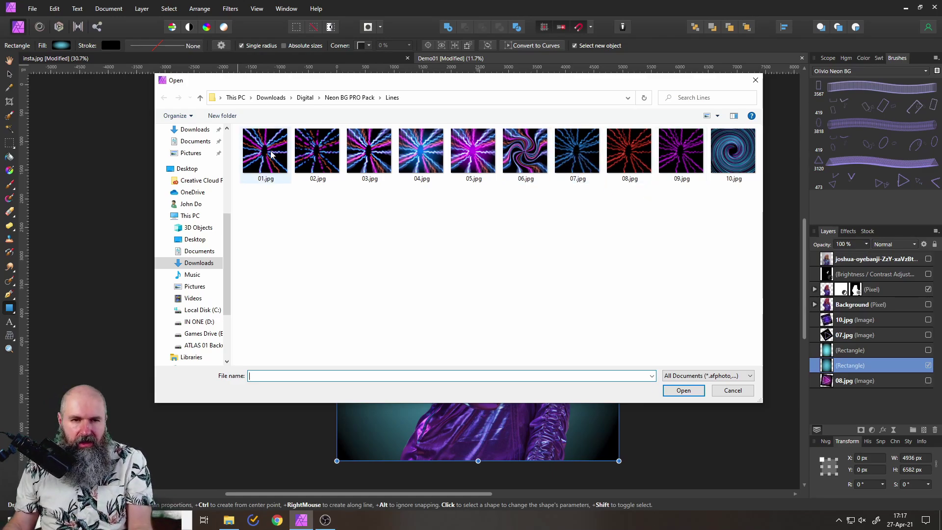
double_click(577, 151)
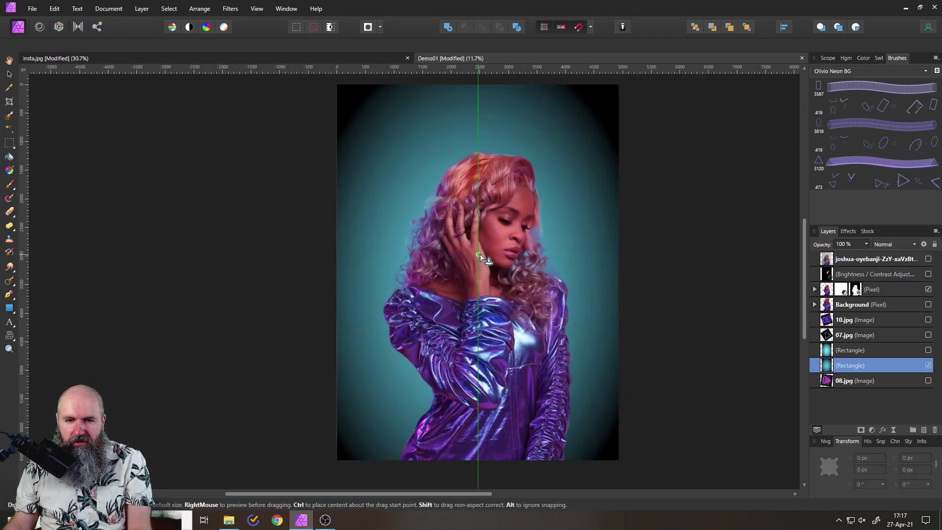
click(480, 255)
drag(596, 137, 790, 8)
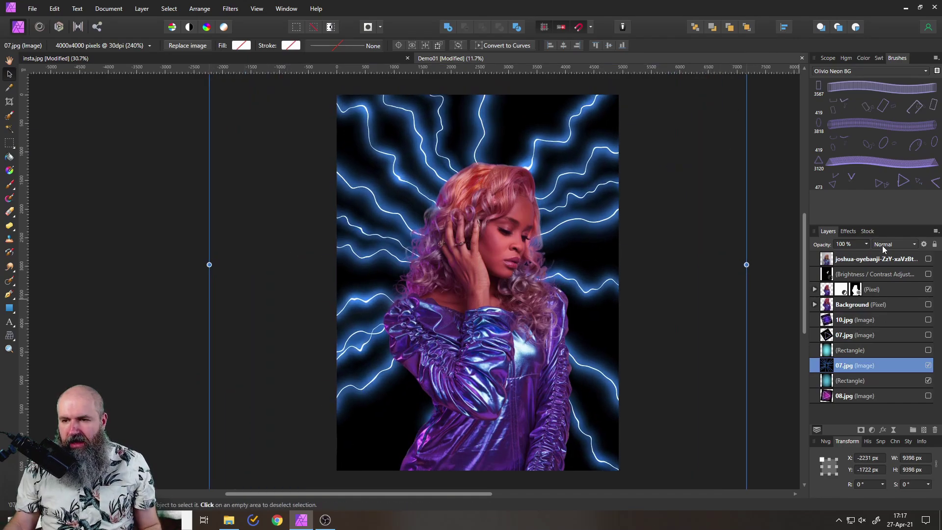
- Set the 07.jpg lines layer to Screen blending and shift it down and slightly left behind the model's head
click(884, 249)
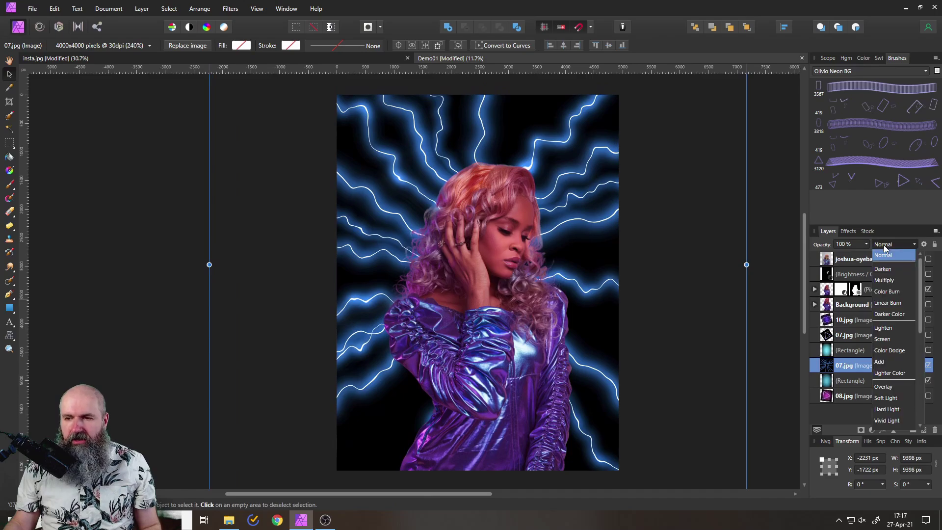
click(864, 303)
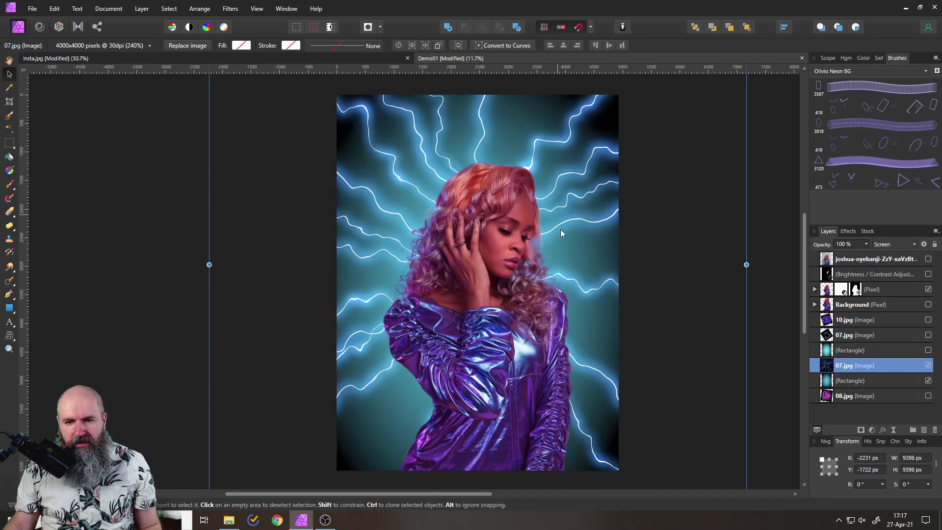
drag(552, 210, 549, 266)
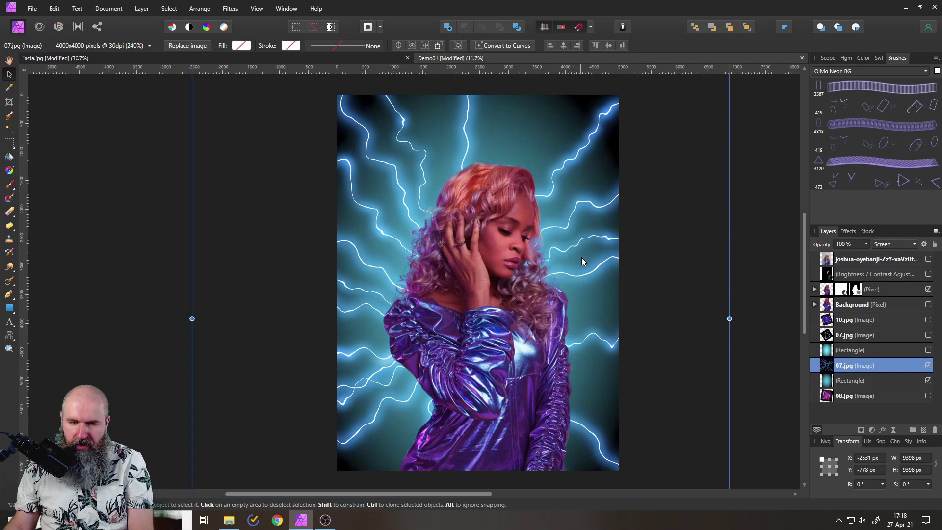
- Delete the 07.jpg lines layer and place 07.jpg from the Triangle folder instead
key(Delete)
click(32, 9)
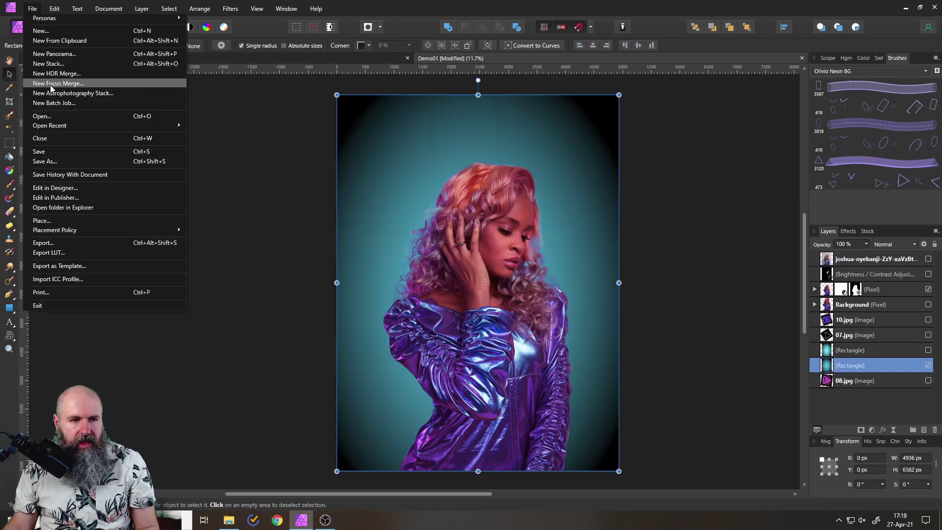
click(63, 221)
click(361, 99)
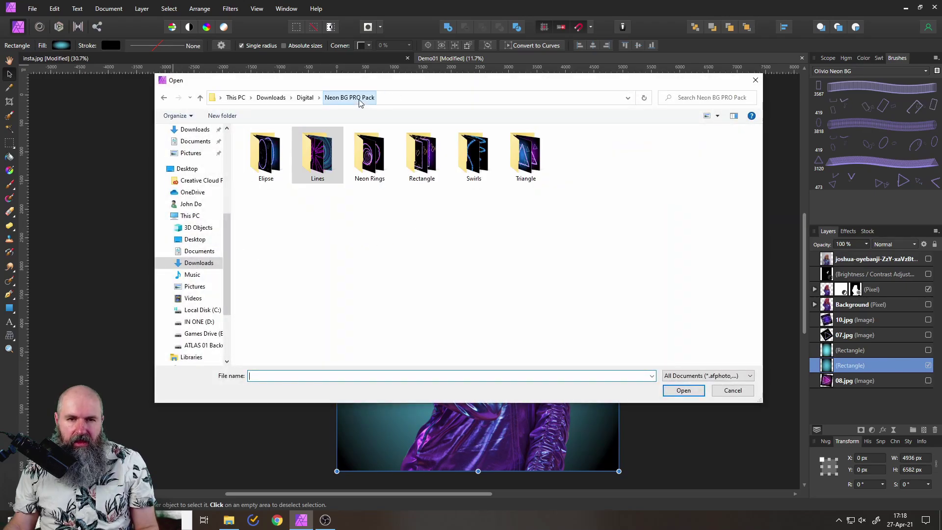
double_click(526, 154)
scroll(557, 239, down, 3)
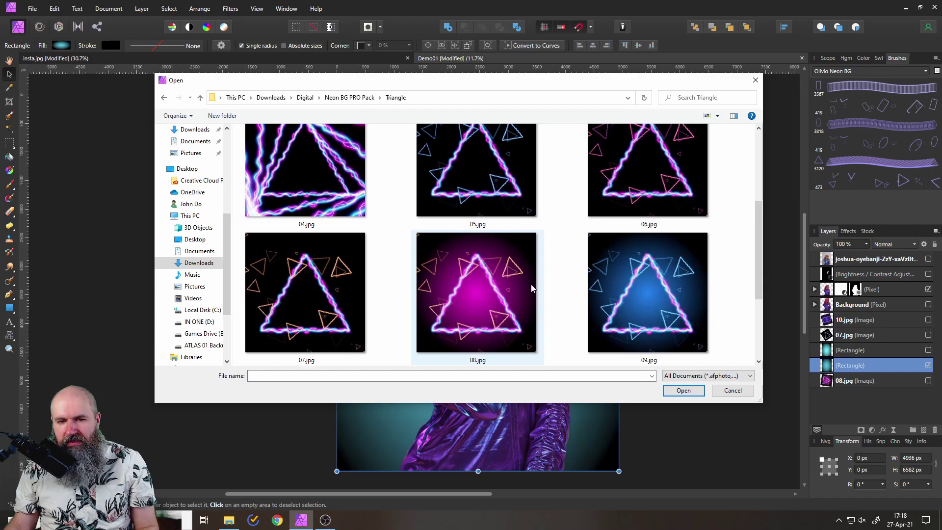
click(299, 288)
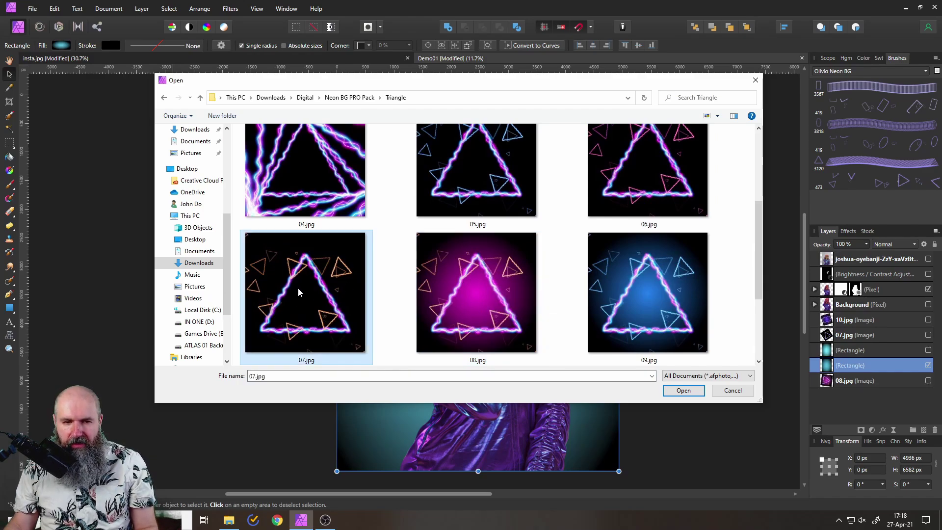
double_click(298, 287)
click(415, 254)
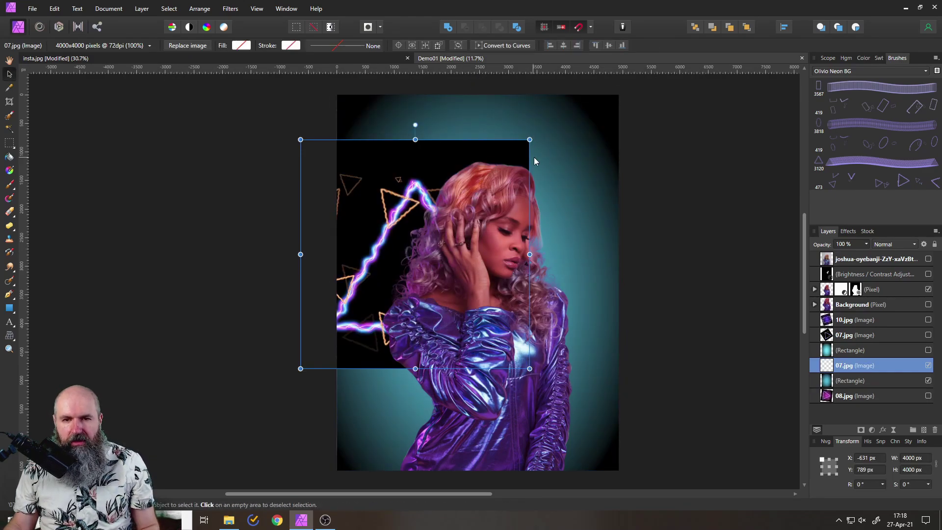
- Enlarge the 07.jpg triangle image to about 12328 × 12328 px and set its blend mode to Screen
drag(530, 139, 819, 7)
drag(666, 211, 673, 249)
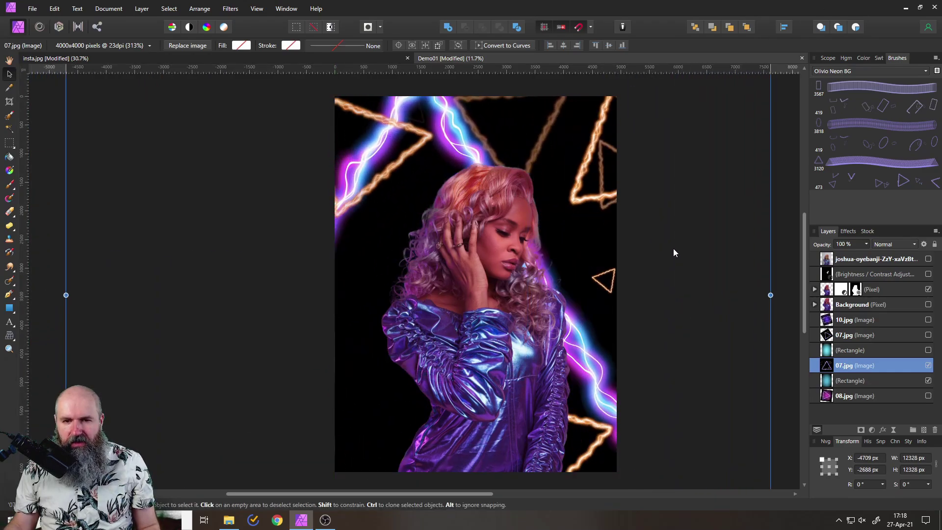
click(891, 249)
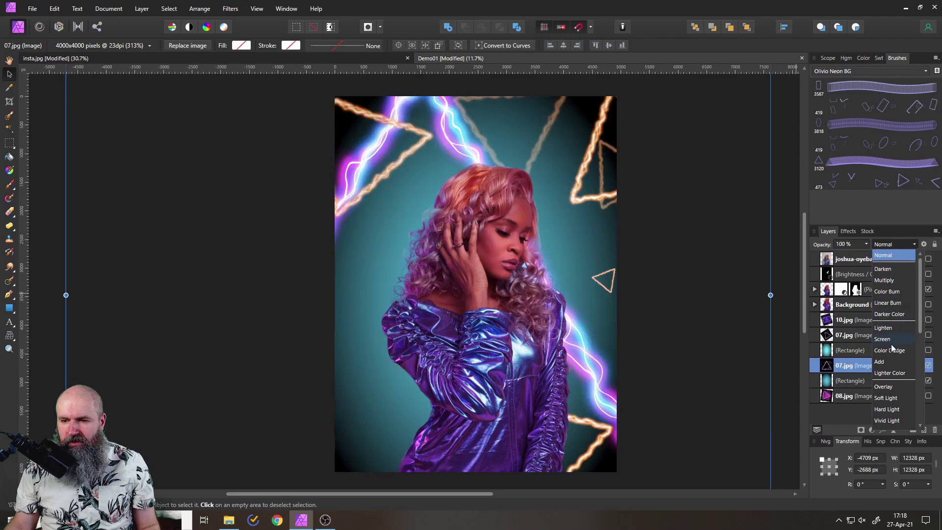
click(882, 339)
- Shrink the triangle image to about 8884 × 8884 px and centre it horizontally behind the model
drag(598, 369, 552, 412)
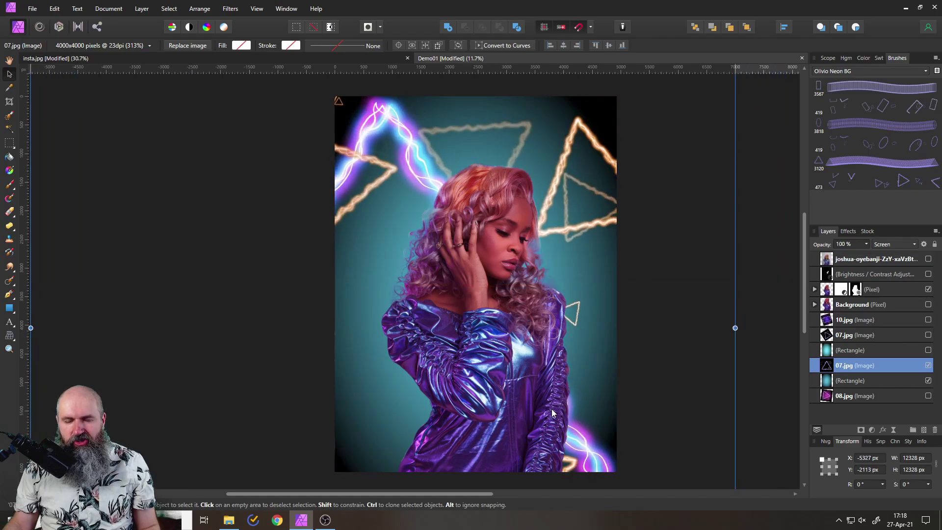
scroll(573, 337, down, 3)
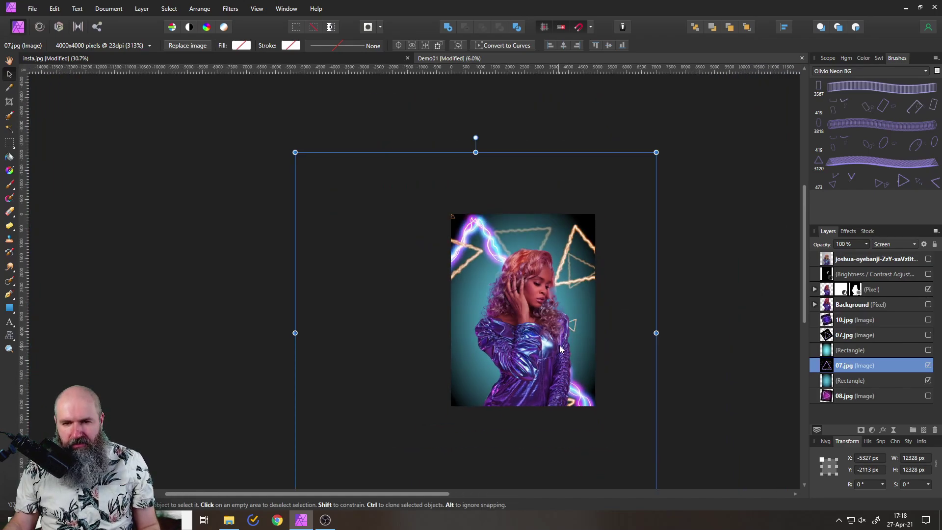
drag(560, 349, 575, 279)
drag(328, 446, 425, 355)
drag(567, 301, 557, 389)
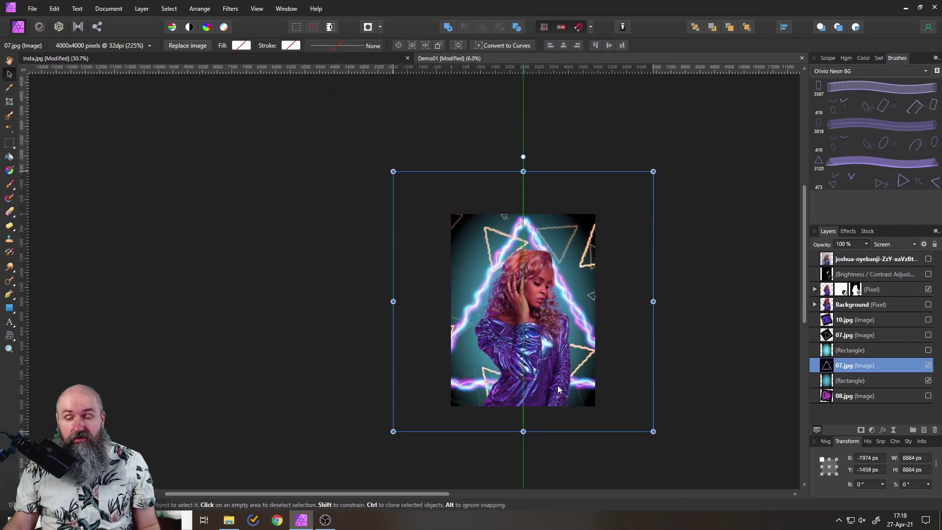
- Rotate the 07.jpg triangle image to about -54.4° and reposition it so one neon side runs just above the model's head
click(522, 154)
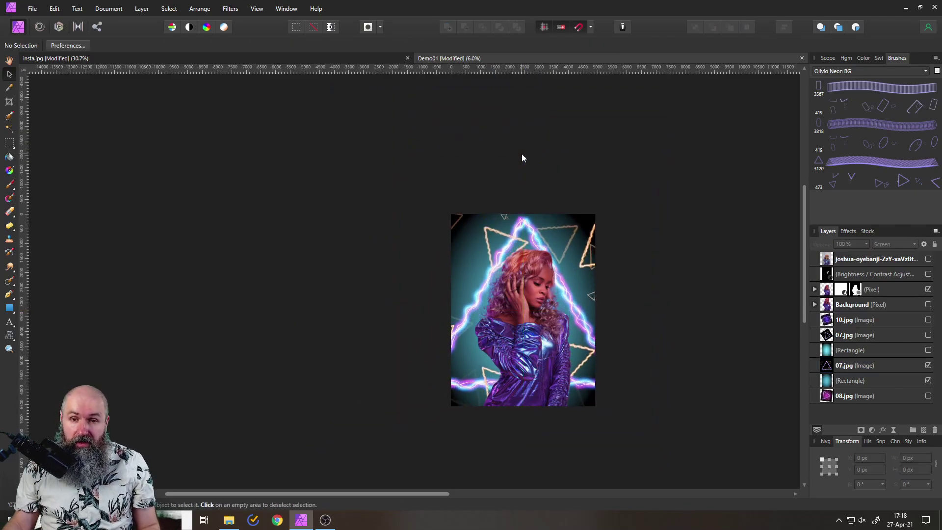
click(529, 221)
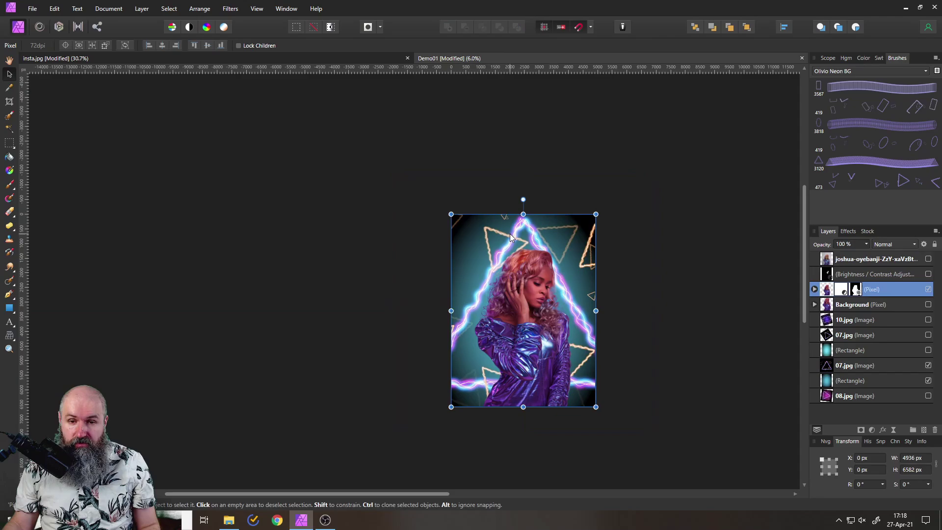
click(827, 368)
drag(523, 156, 623, 287)
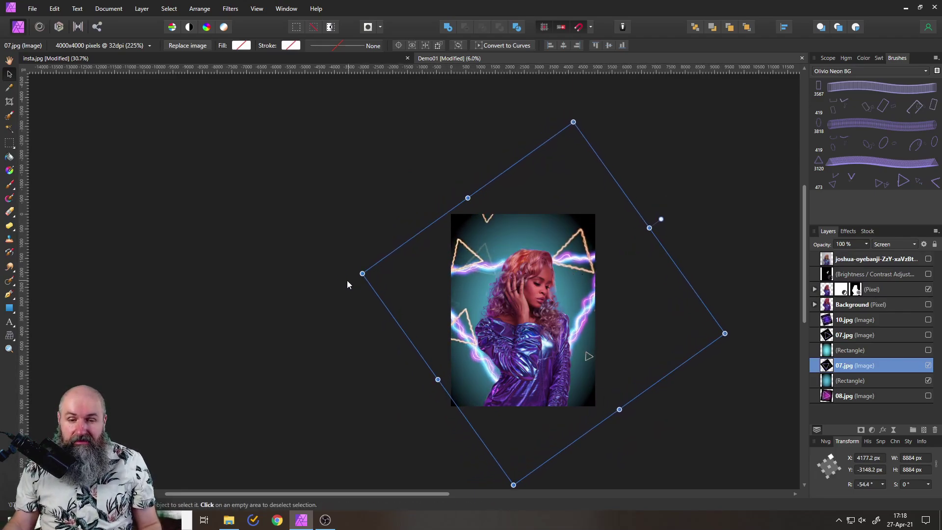
key(ctrl+0)
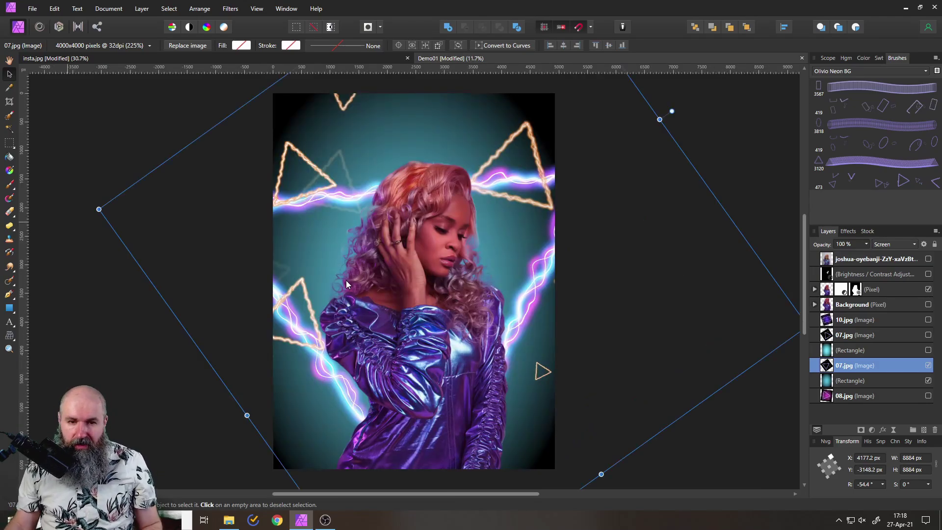
drag(525, 231, 537, 299)
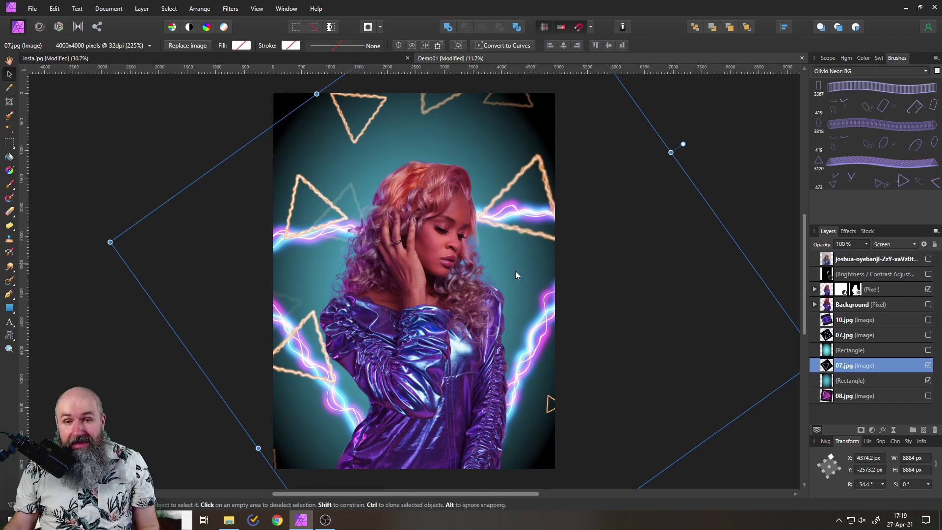
drag(528, 305, 516, 214)
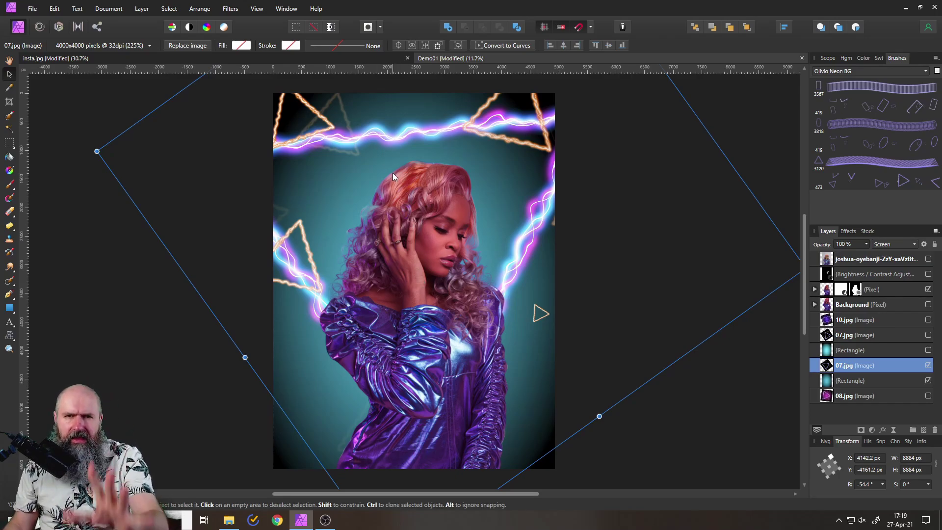
- Hide the 07.jpg triangle image and add a new empty pixel layer directly above it
click(928, 366)
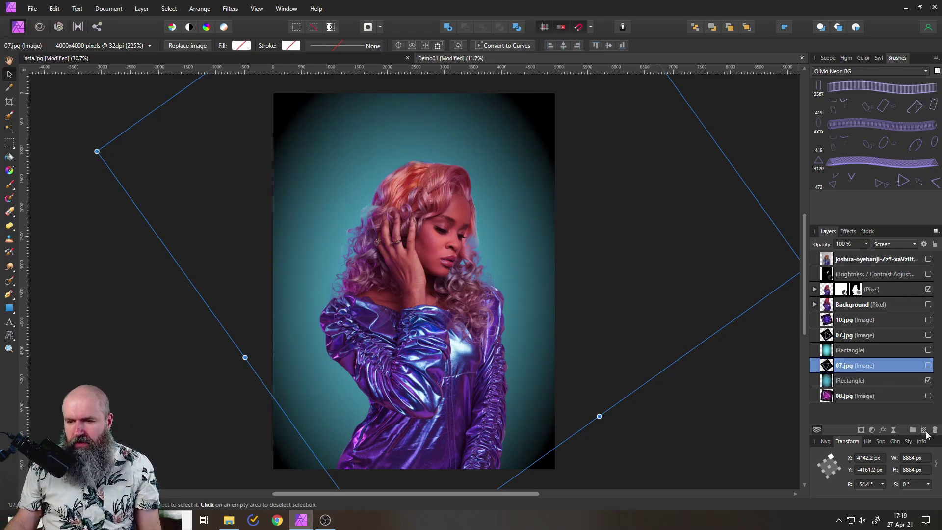
click(924, 431)
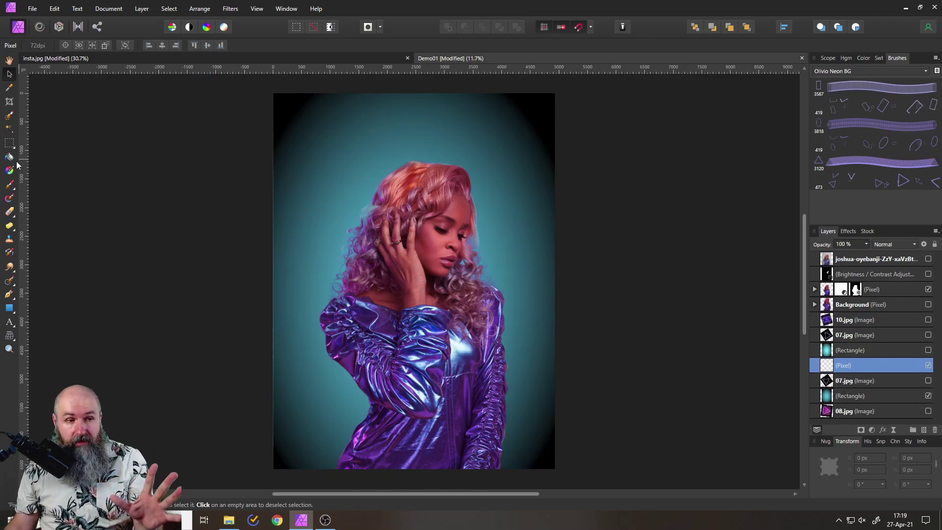
- Choose the Paint Brush with the 3120 px triangle brush from Olivio Neon BG and set its width to 4096 px
click(10, 185)
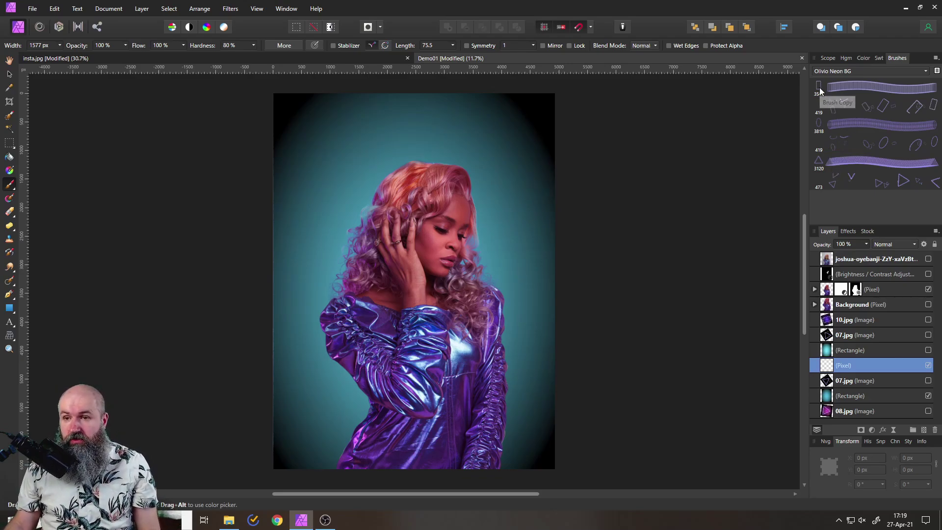
click(819, 157)
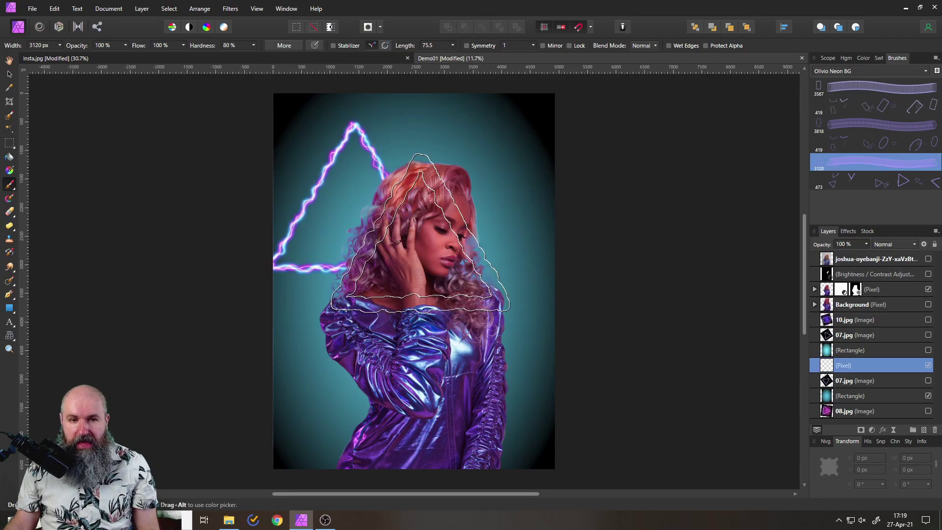
click(60, 45)
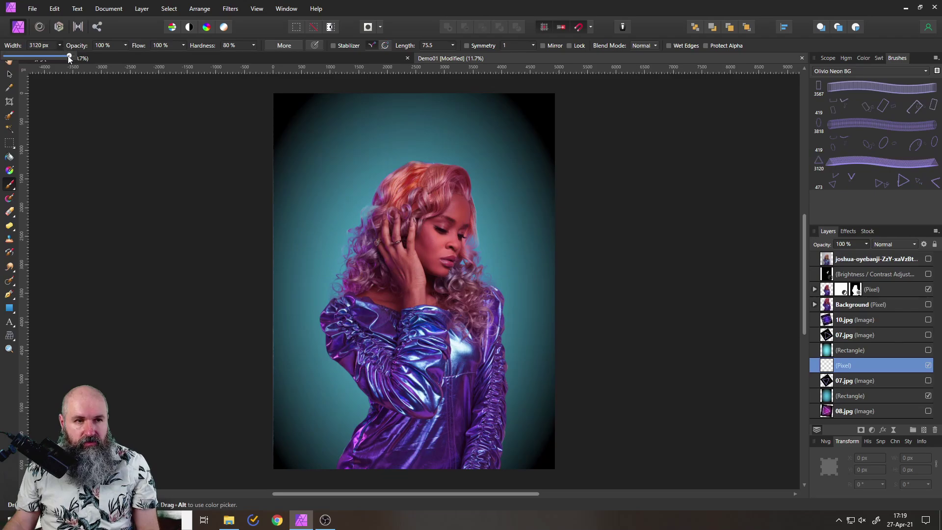
drag(67, 55, 107, 57)
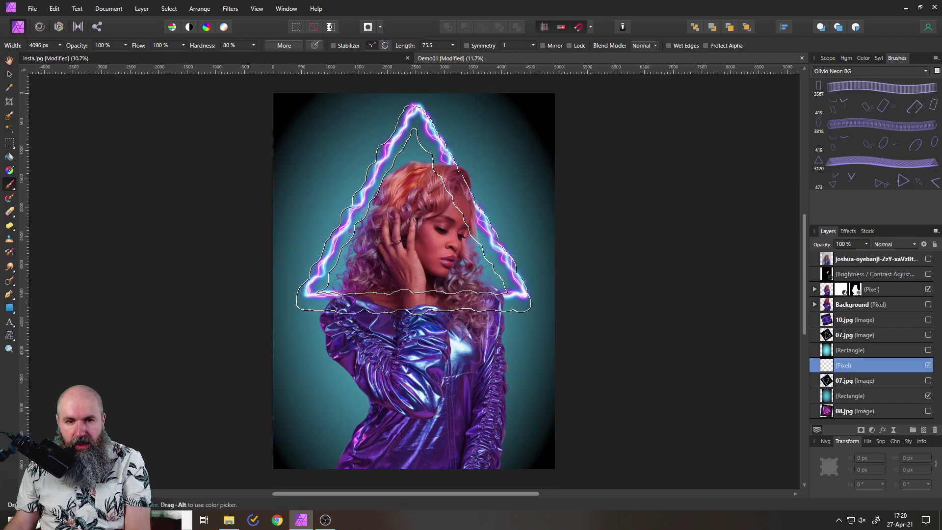
- Try a single rotated neon triangle stamp behind the model's head and undo it
key(Right)
key(Right)
key(Right)
key(Right)
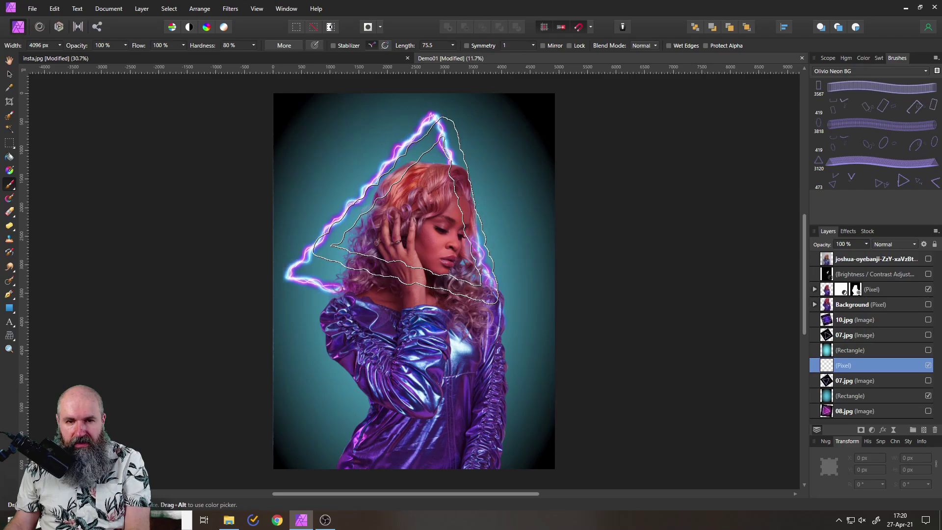
drag(429, 212, 499, 212)
key(ctrl+z)
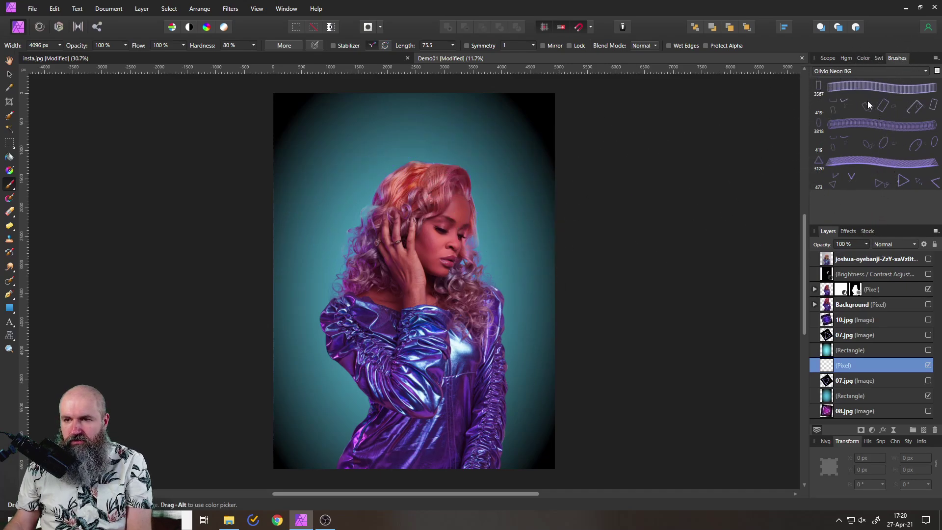
- Paint scattered small neon triangles across the background around the model on the empty pixel layer, using the 473 px triangle brush
click(859, 186)
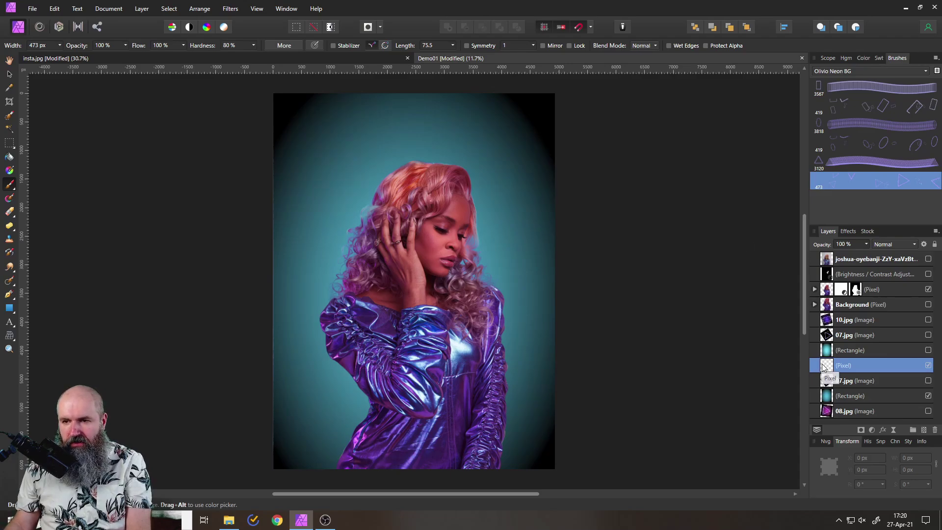
drag(314, 141, 351, 153)
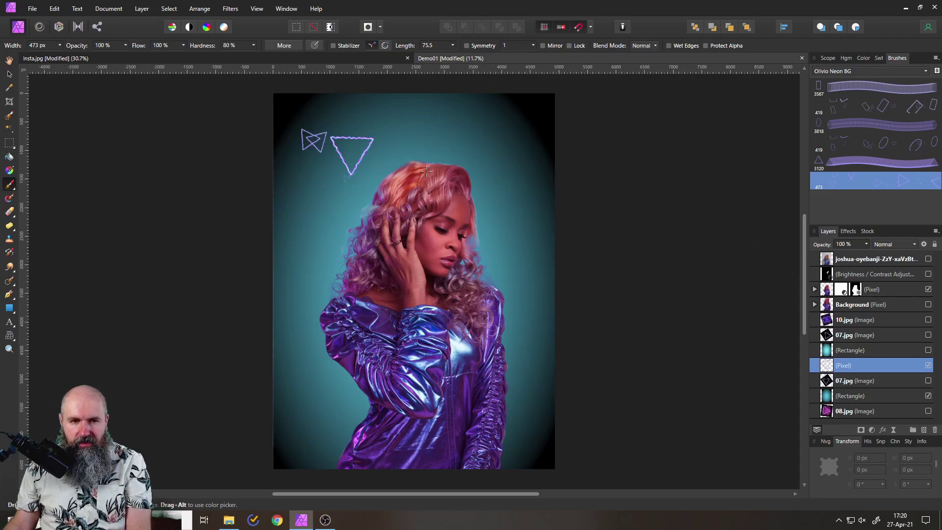
click(488, 210)
mouse_move(310, 349)
mouse_down()
mouse_move(335, 456)
mouse_move(448, 410)
mouse_move(571, 394)
mouse_move(505, 191)
mouse_move(518, 137)
mouse_move(374, 158)
mouse_move(310, 230)
mouse_move(309, 371)
mouse_move(318, 197)
mouse_move(297, 201)
mouse_up()
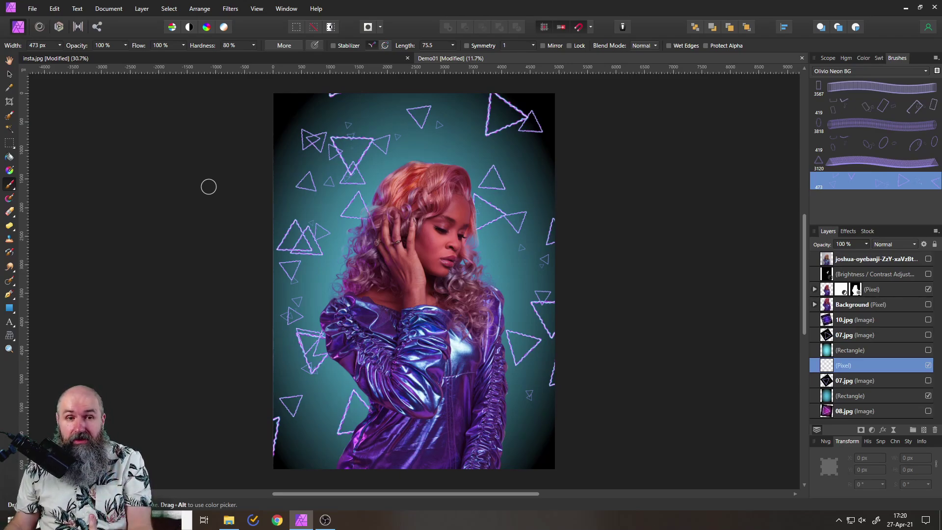
- Set the scattered triangle brush's spacing to 155%, its size jitter to 87% and its X and Y scatter to 400%
click(283, 46)
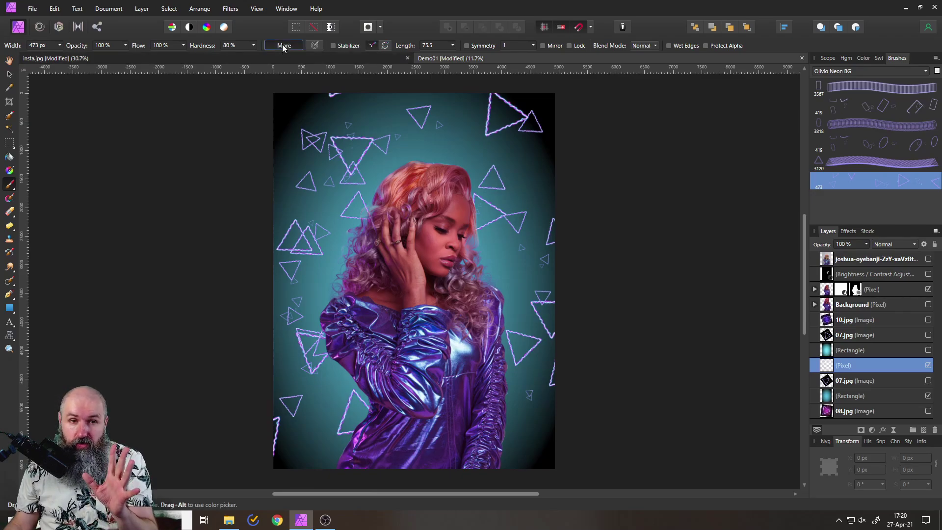
mouse_move(501, 259)
mouse_down()
mouse_move(367, 261)
mouse_move(552, 268)
mouse_move(393, 260)
mouse_up()
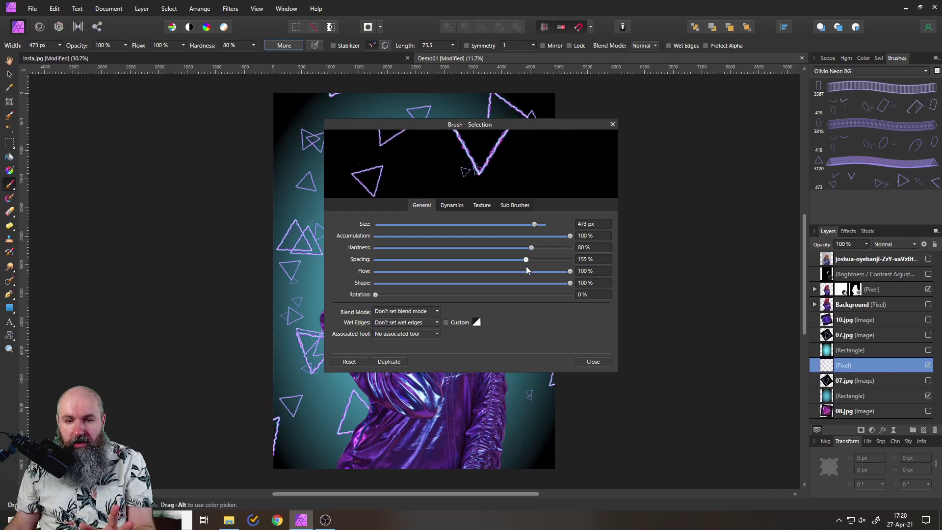
click(452, 205)
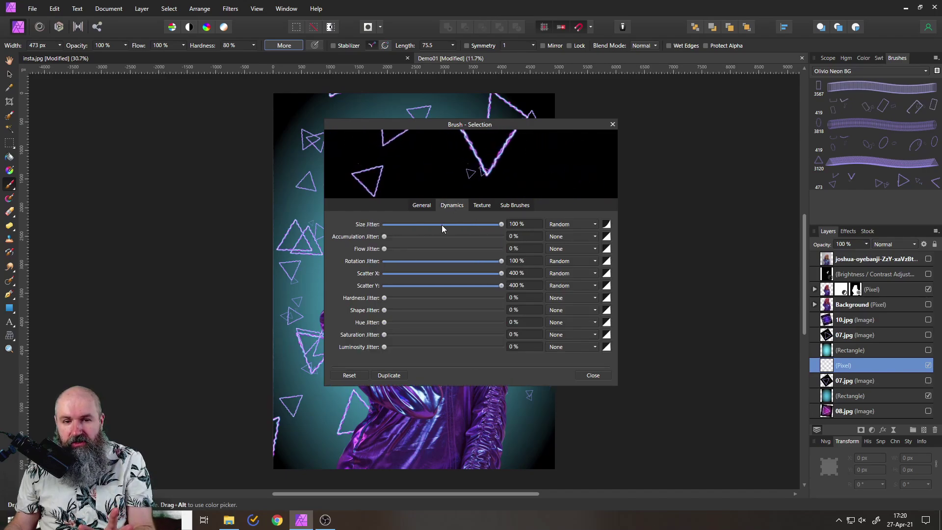
mouse_move(501, 224)
mouse_down()
mouse_move(331, 226)
mouse_move(527, 229)
mouse_move(478, 231)
mouse_move(486, 217)
mouse_up()
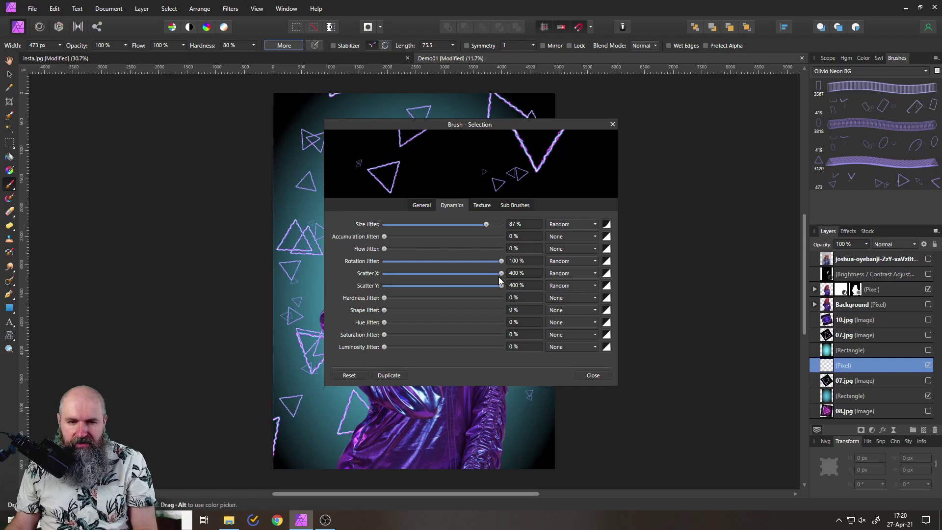
mouse_move(502, 275)
mouse_down()
mouse_move(327, 269)
mouse_move(537, 269)
mouse_move(356, 284)
mouse_move(442, 285)
mouse_move(337, 276)
mouse_move(505, 283)
mouse_up()
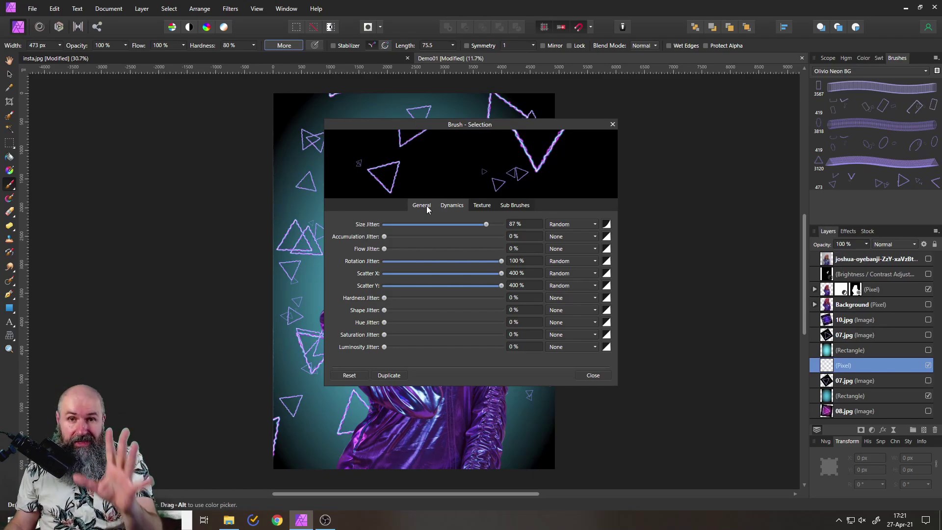
click(613, 124)
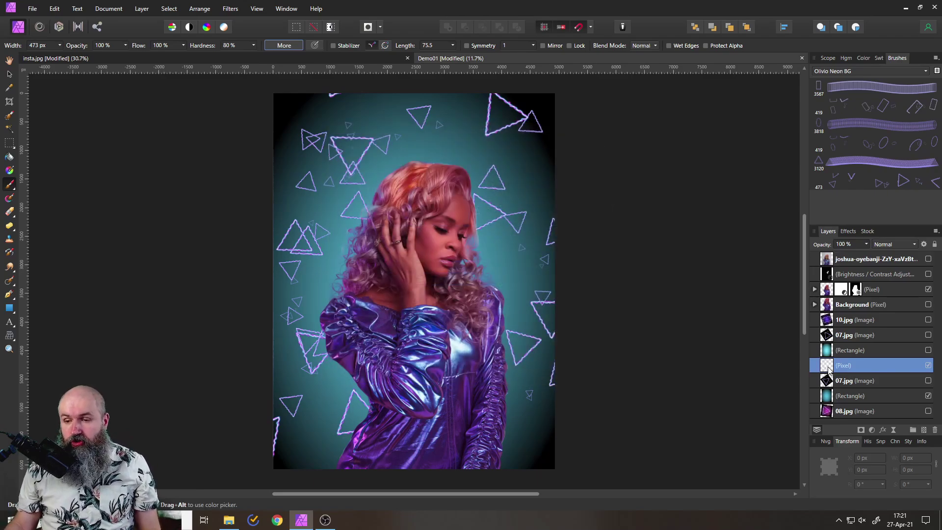
- Hide the painted triangle layer, show the 07.jpg image directly below it, and move it down so its neon side crosses behind the model's head
click(928, 365)
click(928, 381)
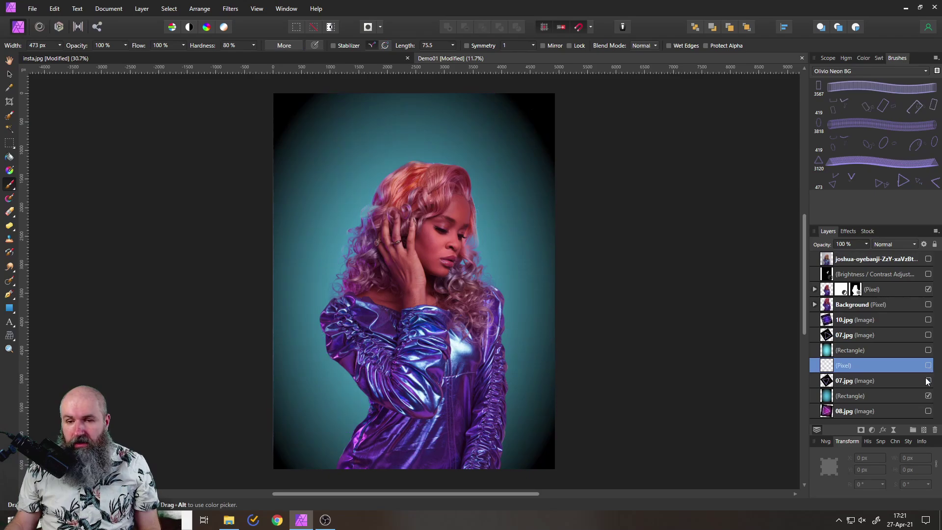
click(9, 74)
mouse_move(367, 128)
mouse_down()
mouse_move(372, 157)
mouse_move(375, 132)
mouse_up()
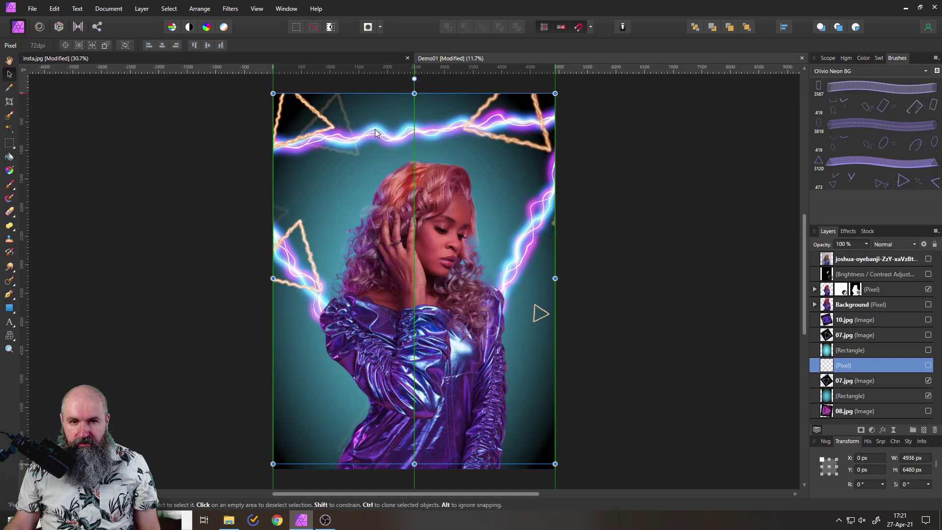
click(837, 381)
drag(614, 232, 566, 276)
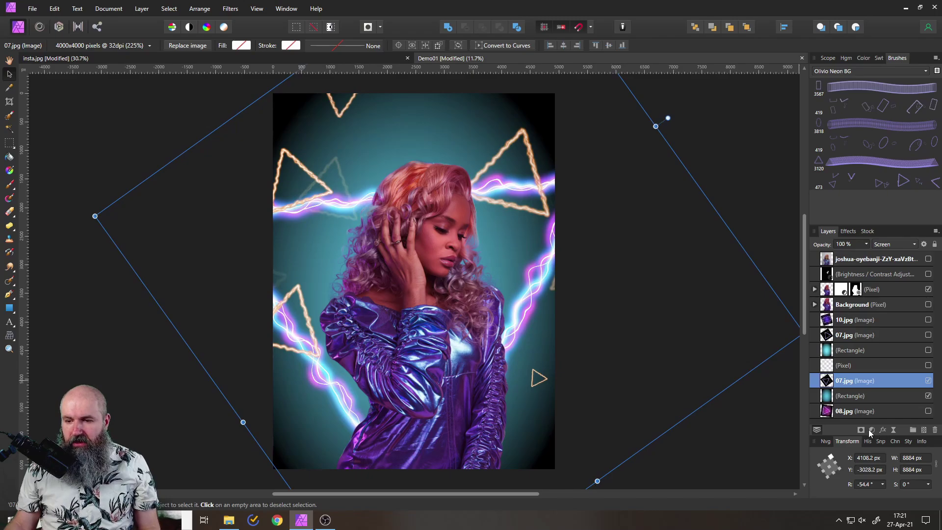
- Try an HSL adjustment with a 91.5° hue shift on the 07.jpg triangle image and delete it
click(871, 430)
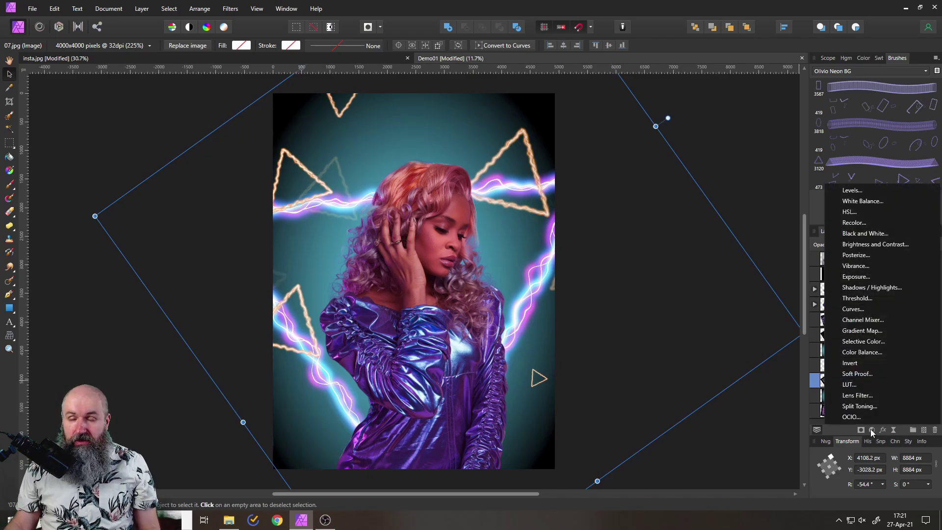
click(852, 213)
drag(781, 251, 655, 233)
drag(648, 386, 688, 385)
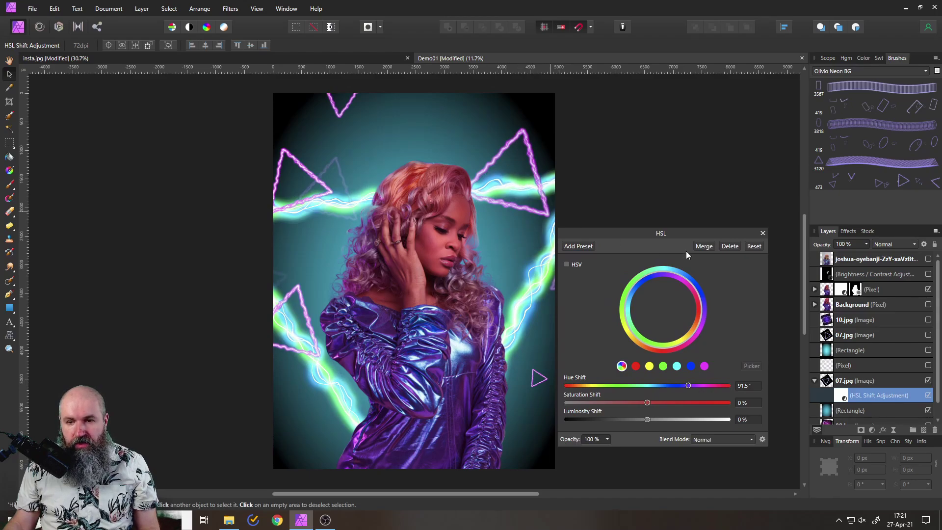
click(731, 246)
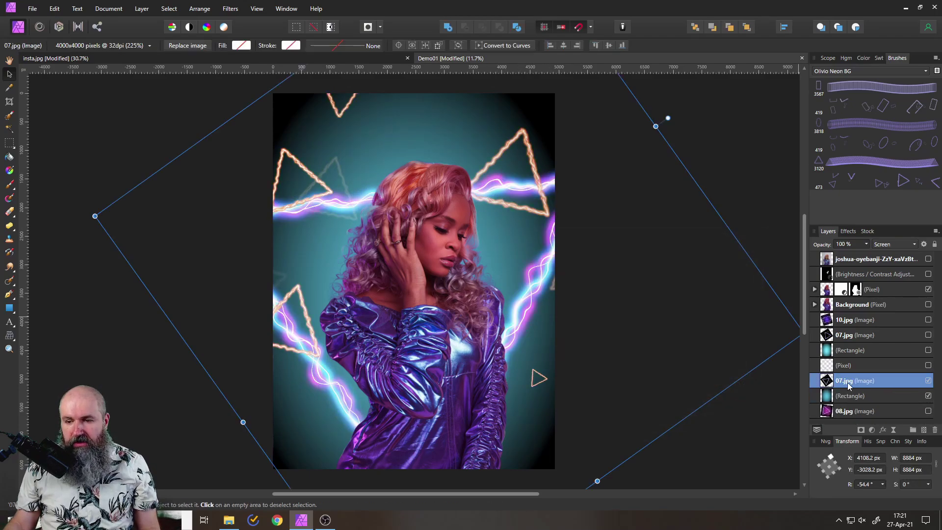
- Add a Recolor adjustment to the 07.jpg triangle image with hue 56.9° and saturation 71%
click(871, 430)
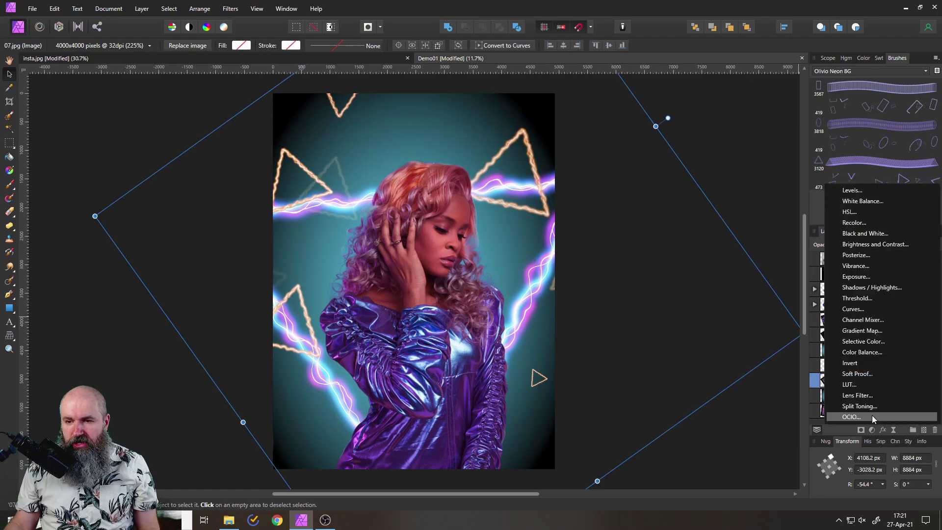
click(852, 223)
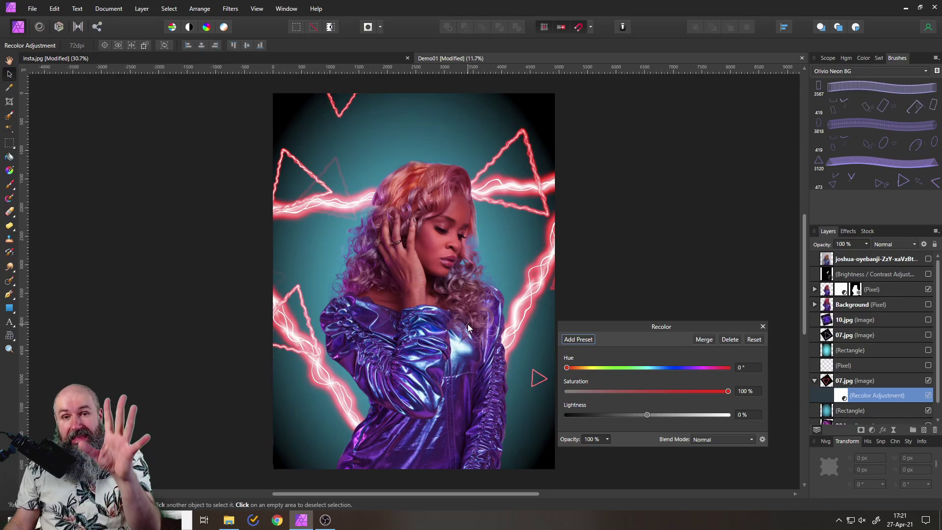
mouse_move(567, 368)
mouse_down()
mouse_move(711, 374)
mouse_move(561, 374)
mouse_move(593, 370)
mouse_up()
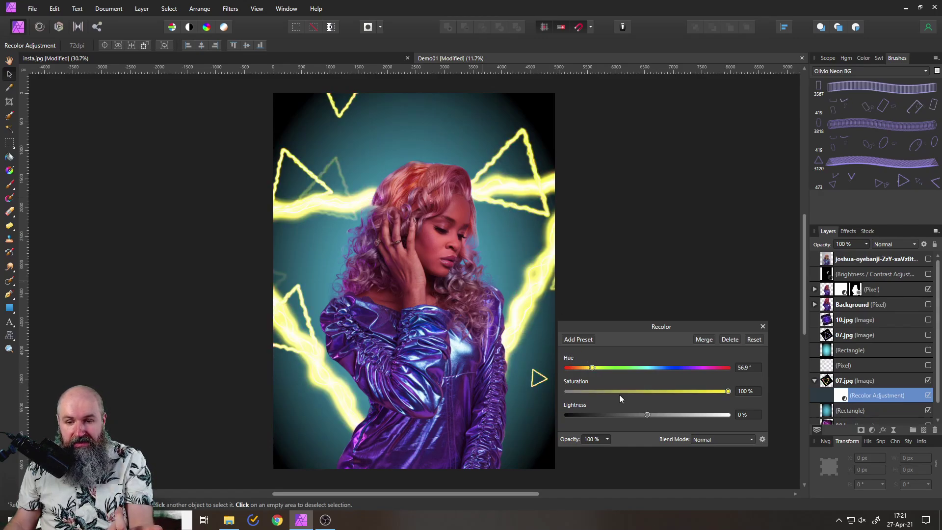
mouse_move(728, 391)
mouse_down()
mouse_move(656, 389)
mouse_move(682, 394)
mouse_up()
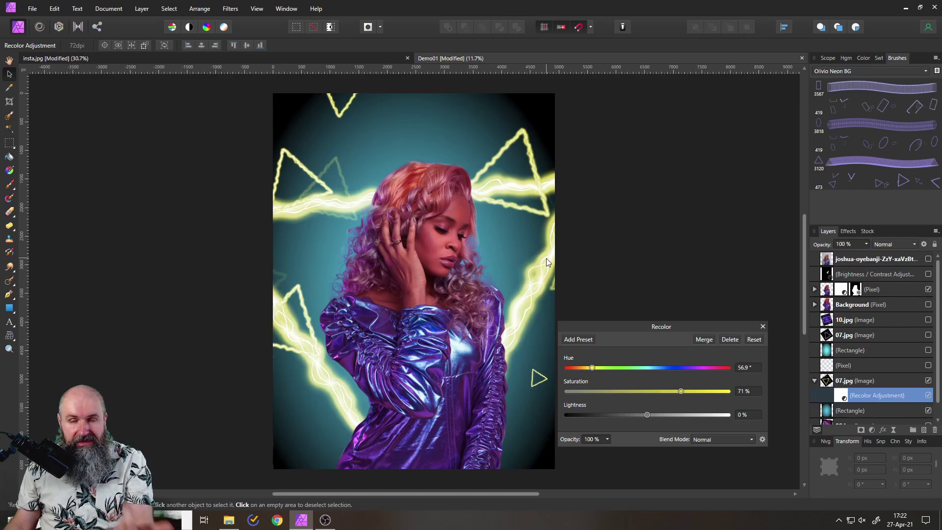
- Try the Recolor adjustment at hue 281.2° and saturation 84%, and delete it from the 07.jpg image
drag(592, 367, 692, 376)
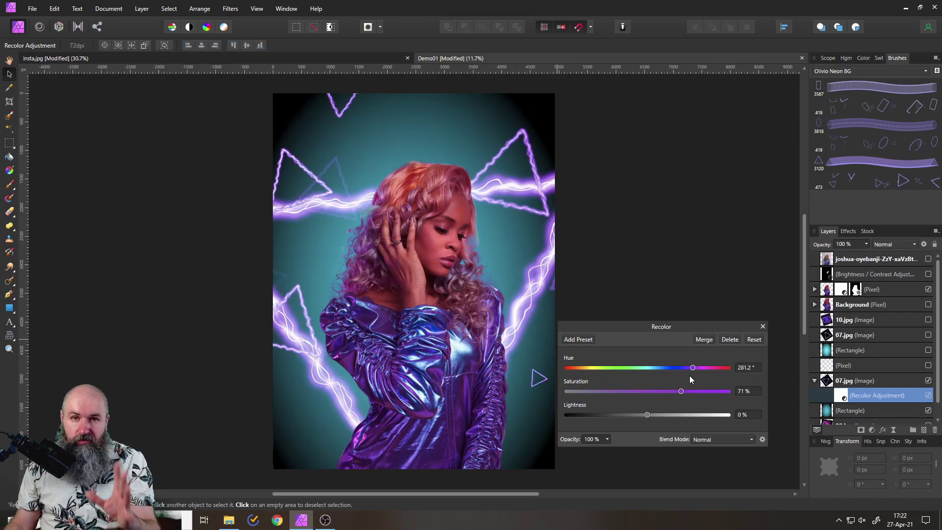
drag(684, 393, 702, 393)
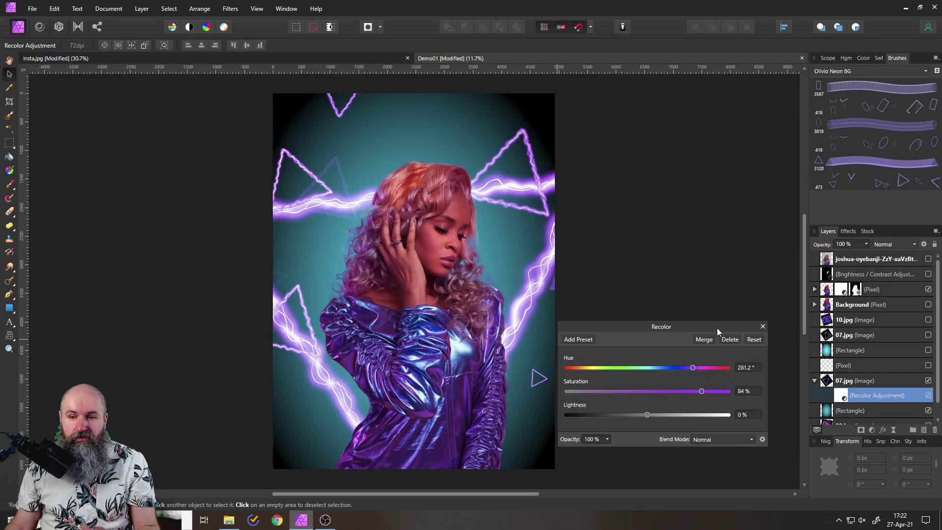
click(731, 340)
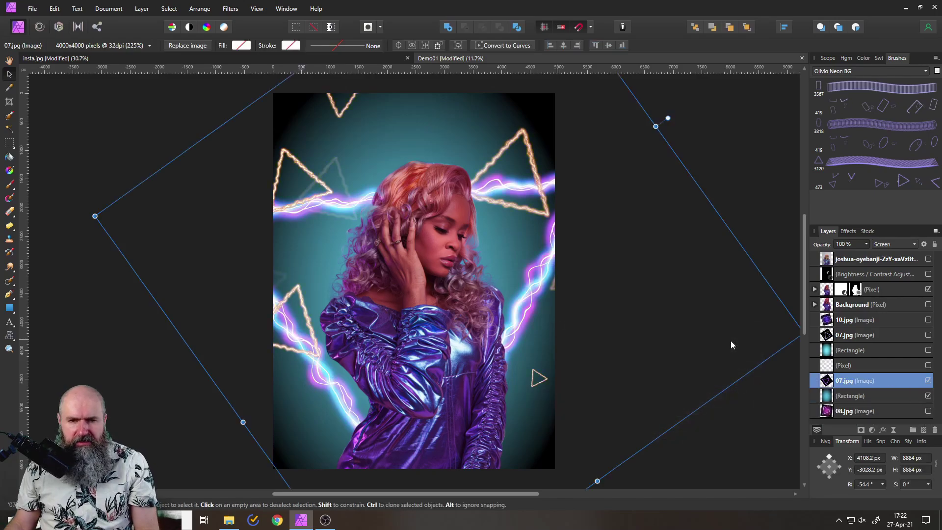